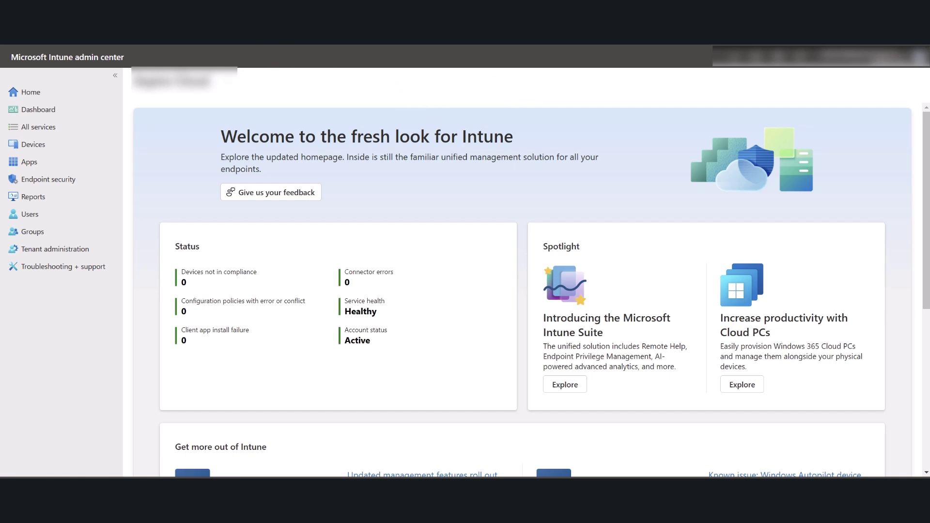
# - From Apps > App protection policies, start creating an iOS/iPadOS policy
pyautogui.click(50, 166)
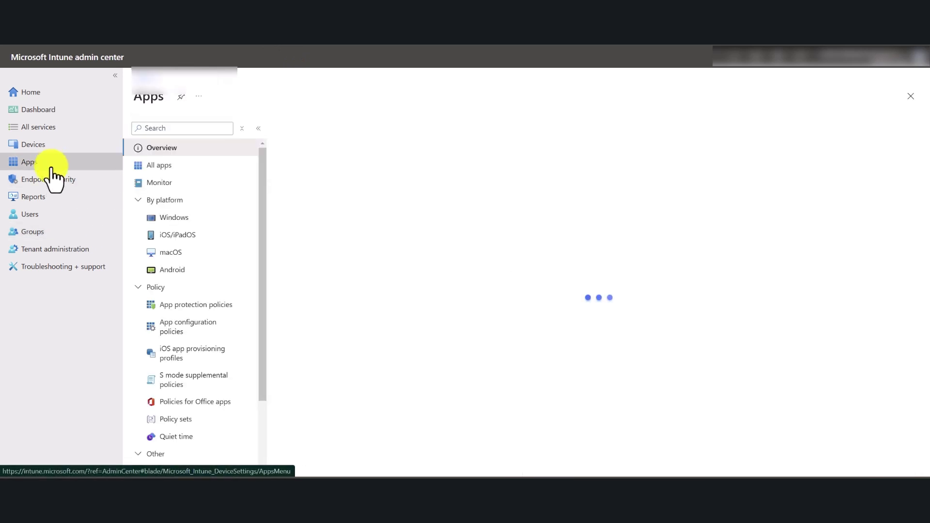
pyautogui.click(197, 306)
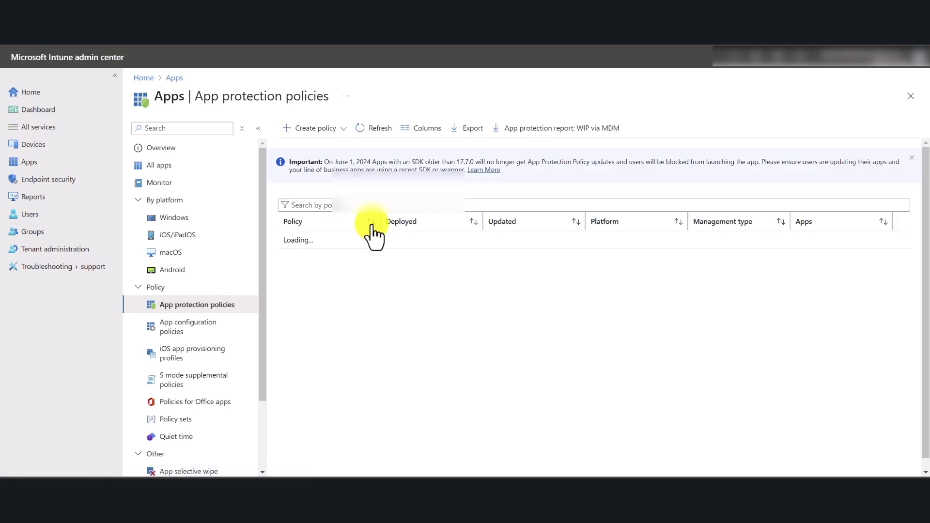
pyautogui.click(330, 130)
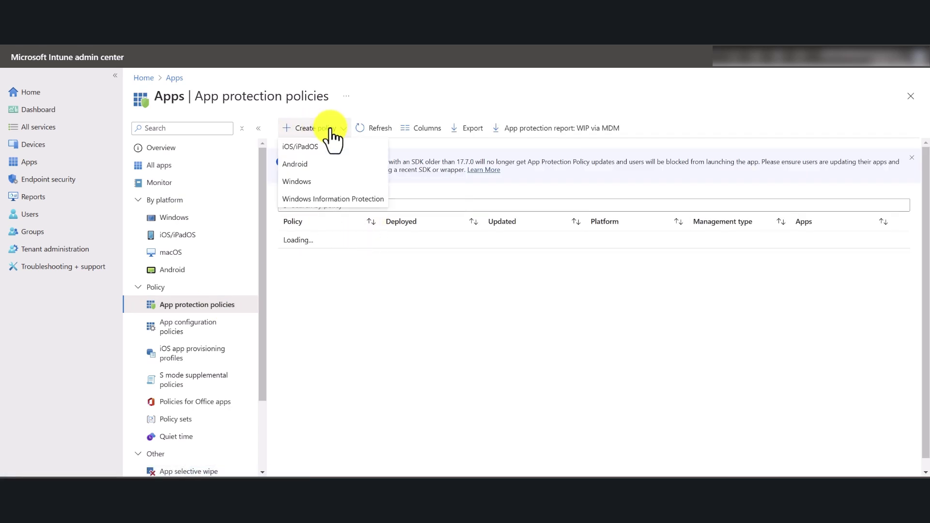
pyautogui.click(307, 147)
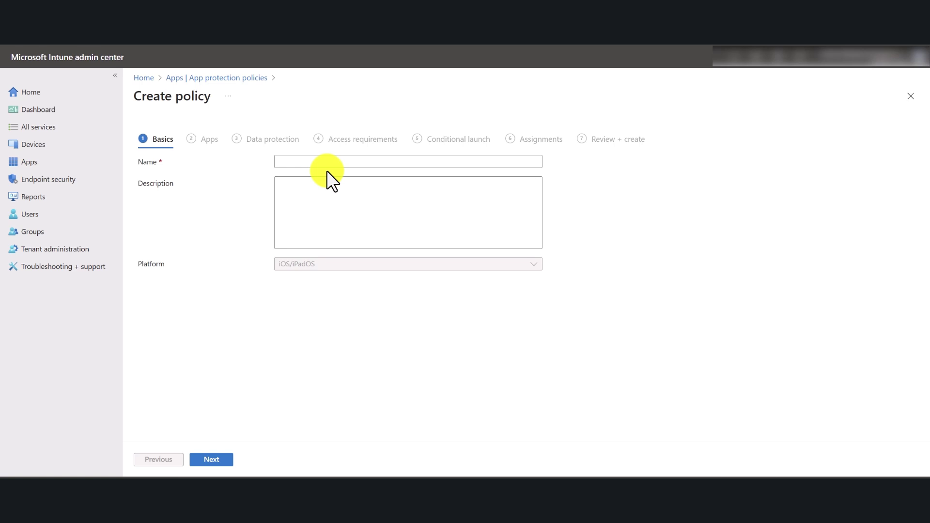
# - Name the policy 'MAM Policy - iOS/iPadOS' and continue to the Apps step
pyautogui.click(309, 160)
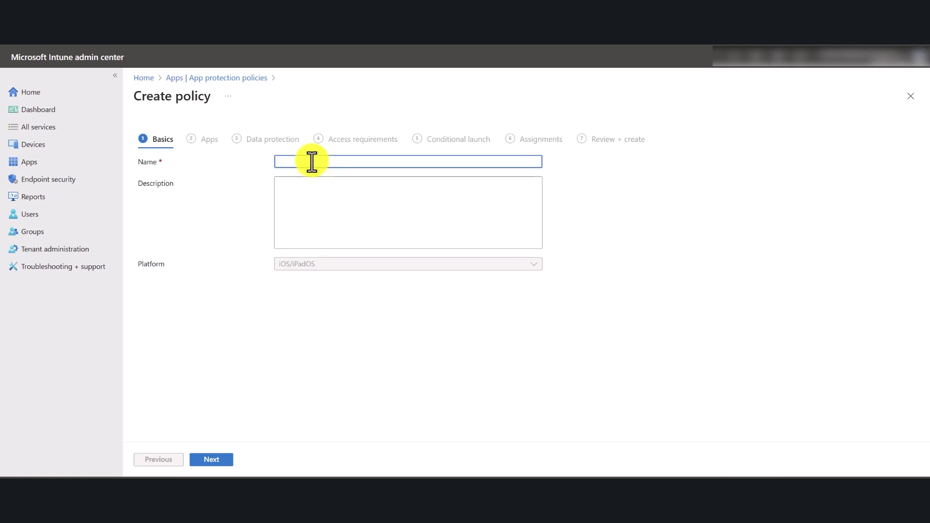
pyautogui.write('MAM Policy - iOS/iPadOS')
pyautogui.click(303, 201)
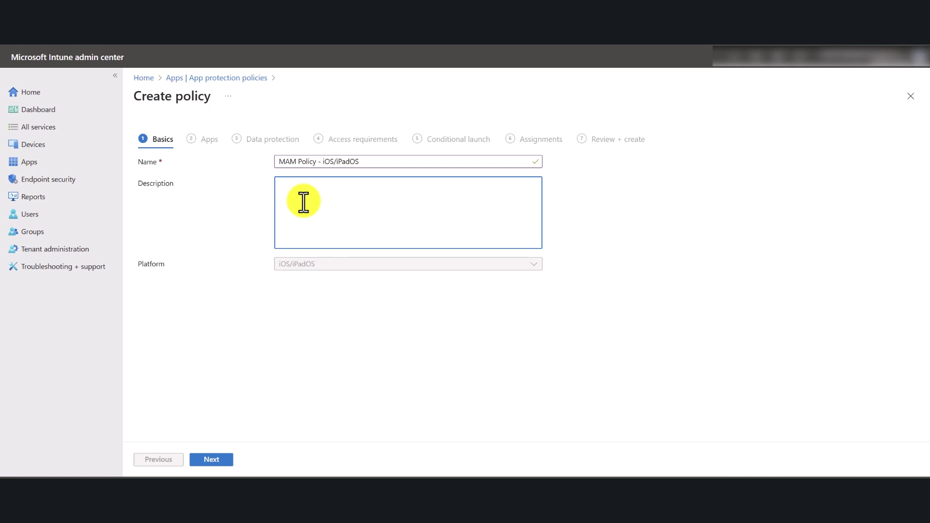
pyautogui.click(211, 460)
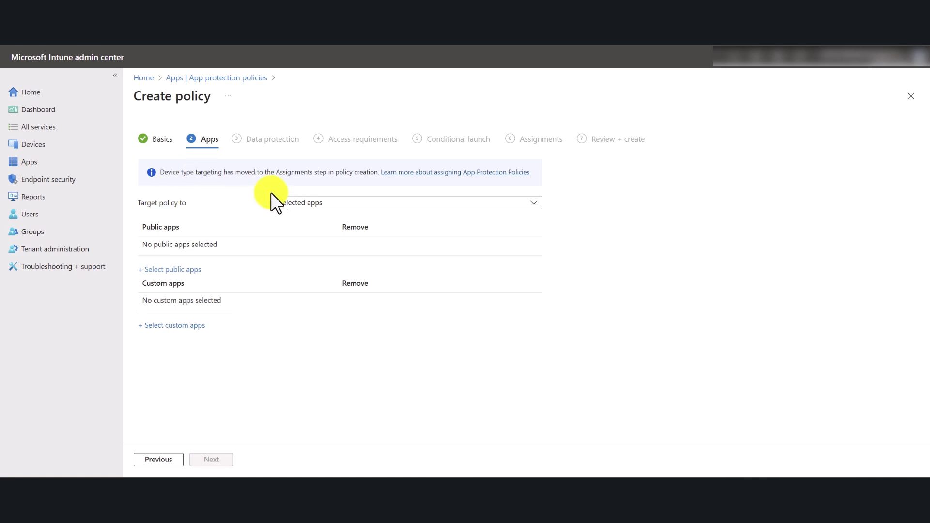
# - Set the policy's app target to All Apps
pyautogui.click(289, 205)
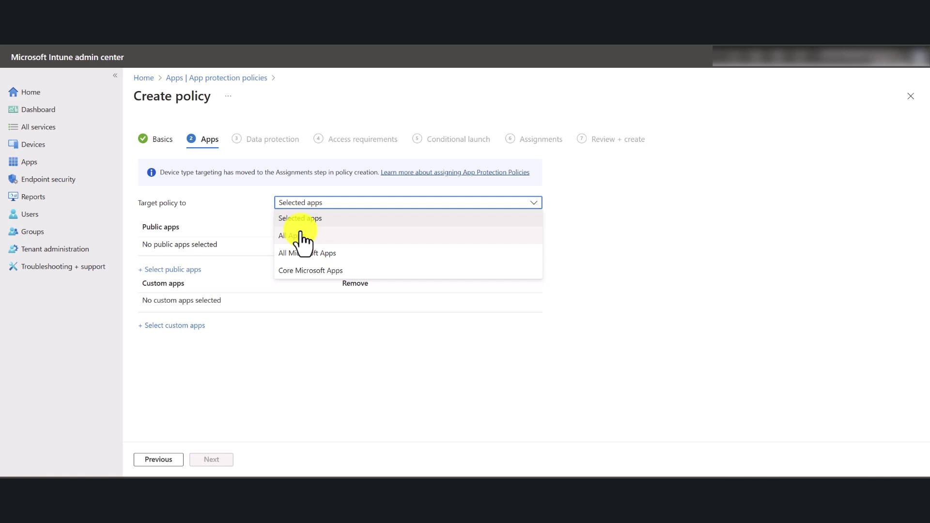
pyautogui.click(300, 236)
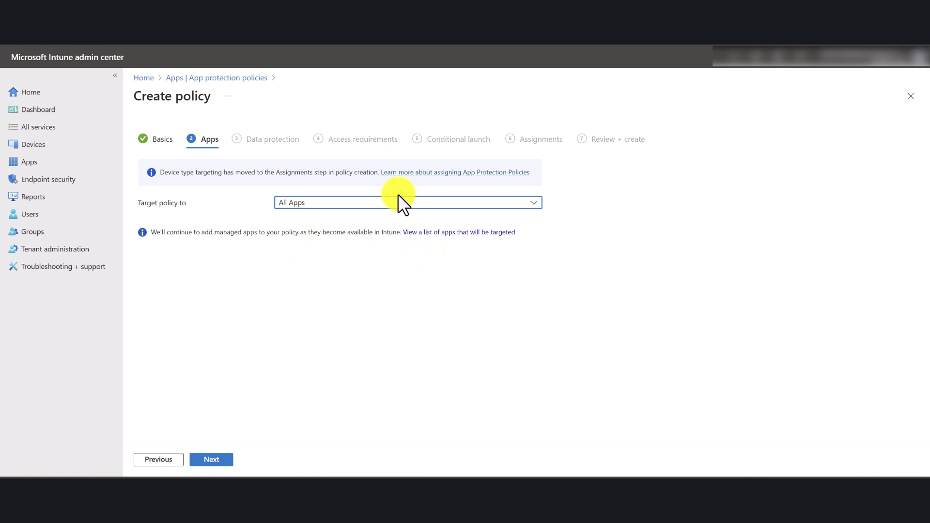
pyautogui.click(374, 203)
pyautogui.click(378, 361)
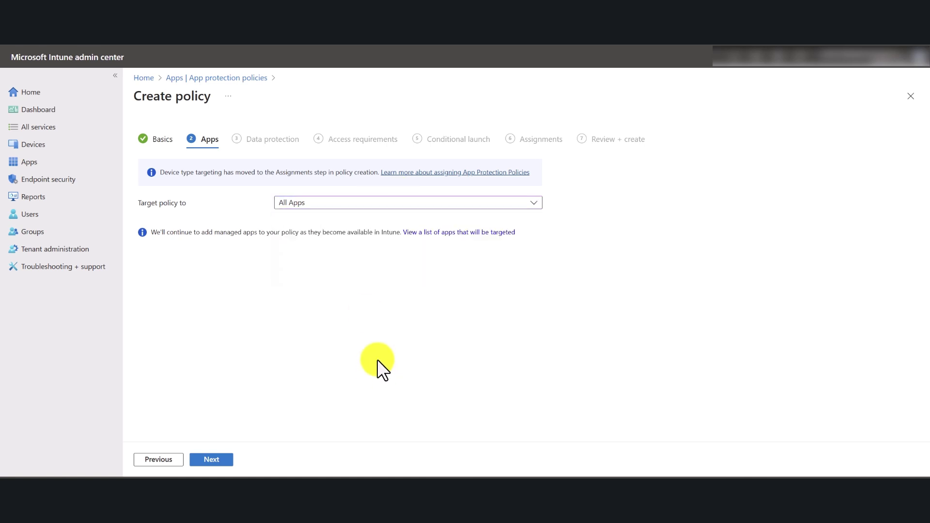
# - Review the list of apps covered by All Apps, then close it
pyautogui.click(414, 234)
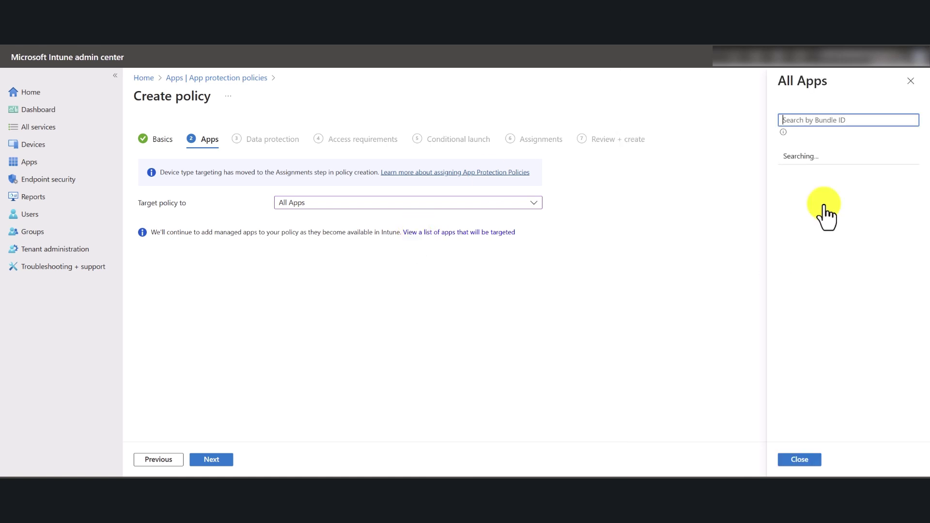
pyautogui.scroll(-6, 826, 216)
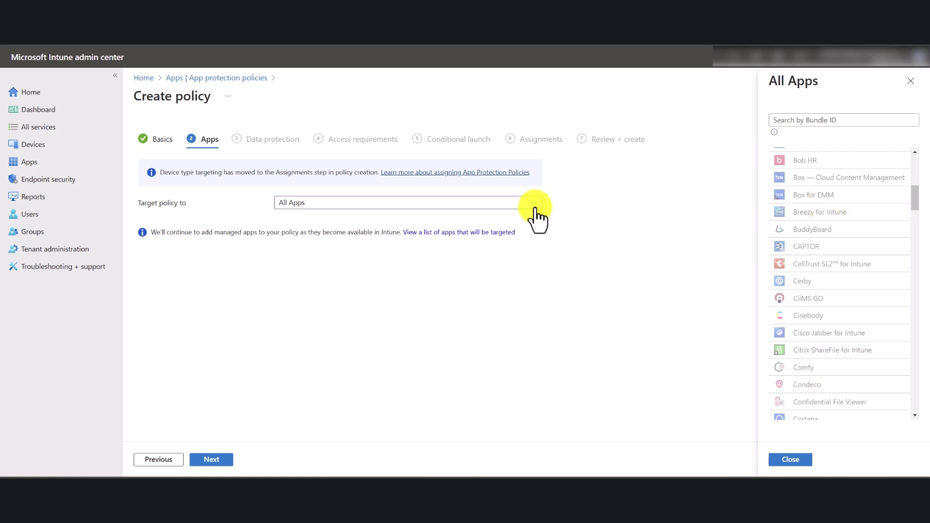
pyautogui.click(910, 82)
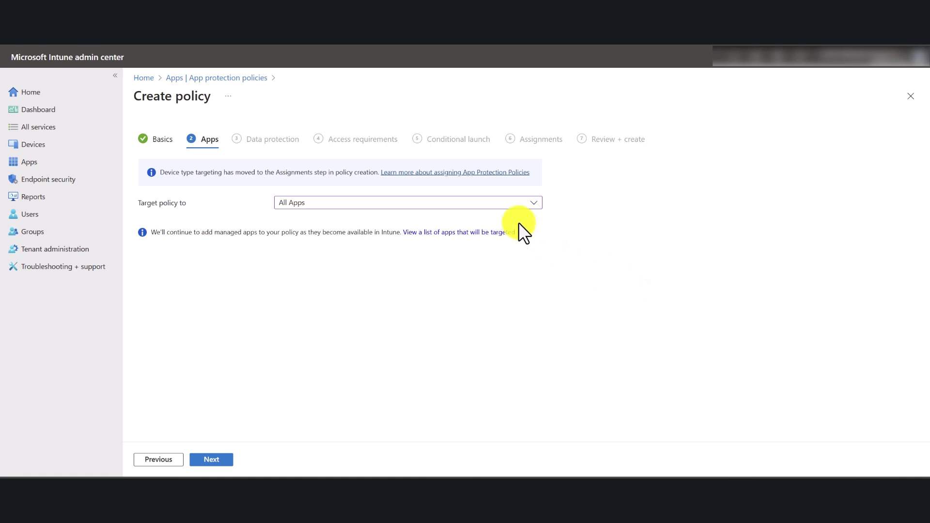
pyautogui.click(508, 203)
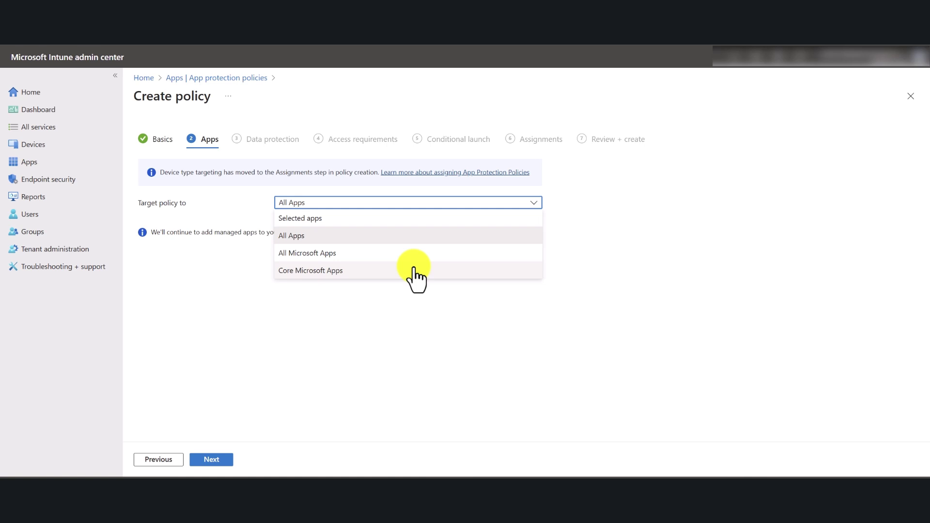
# - Switch the target to All Microsoft Apps and browse its list of included apps
pyautogui.click(356, 255)
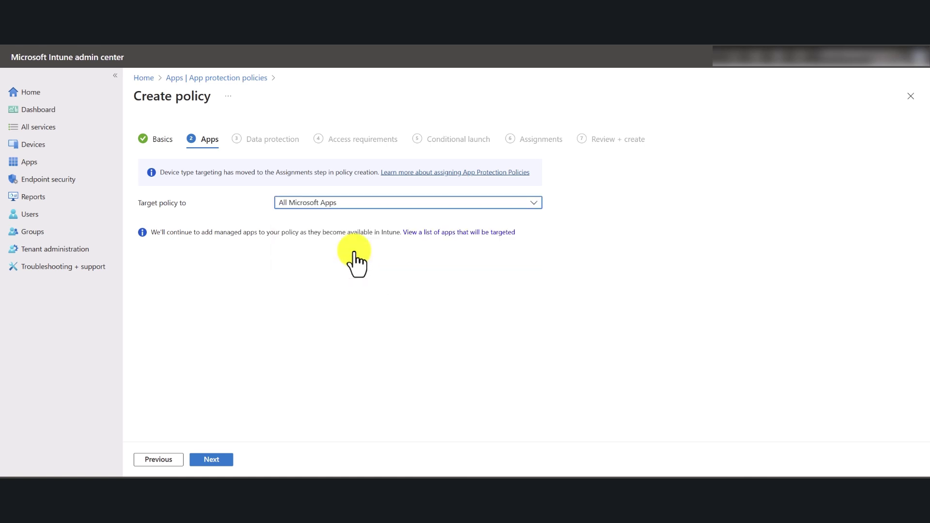
pyautogui.click(441, 232)
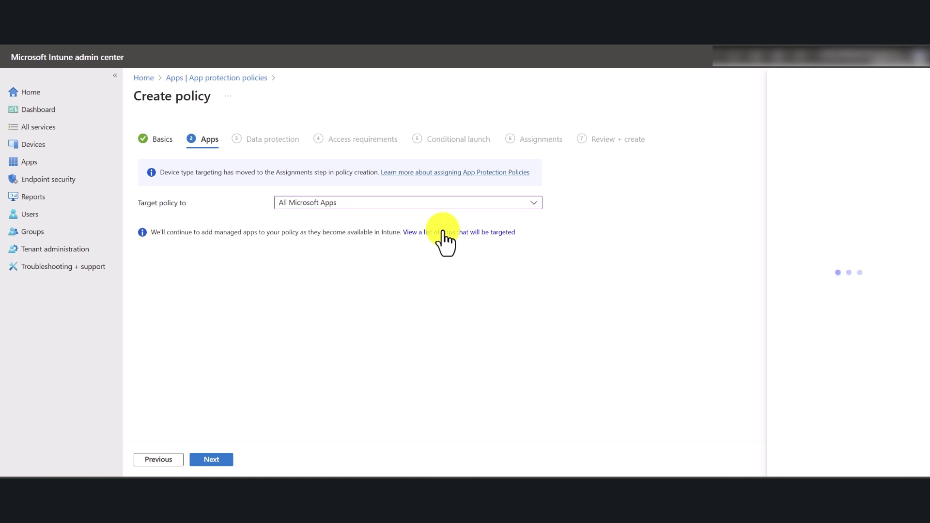
pyautogui.scroll(-6, 818, 252)
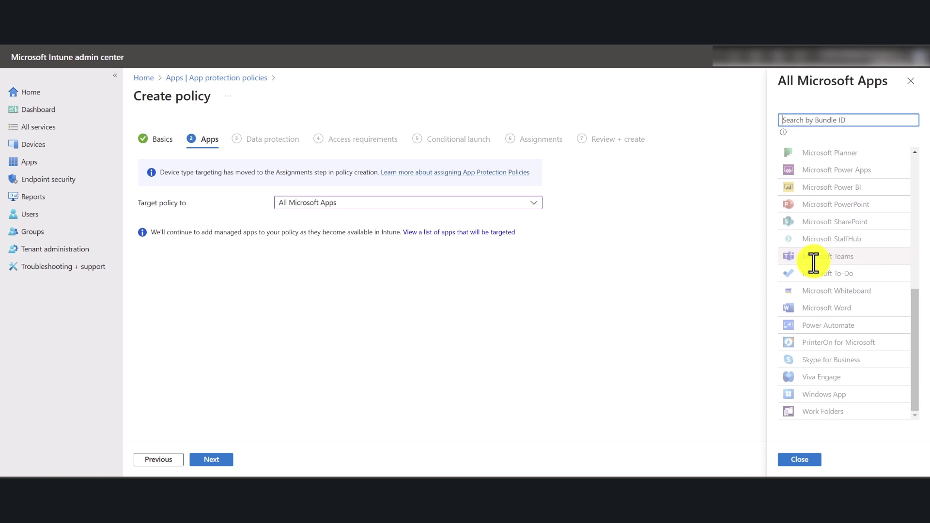
pyautogui.scroll(5, 823, 202)
pyautogui.scroll(-6, 824, 202)
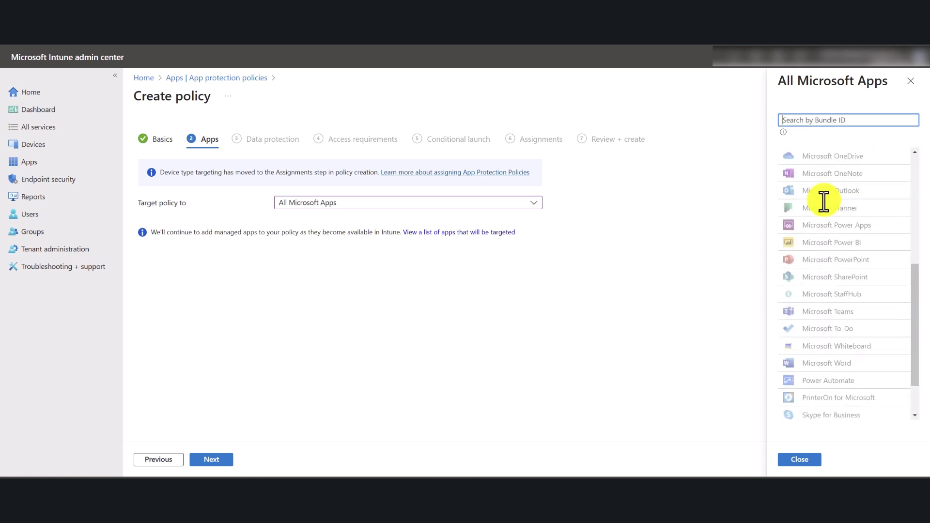
pyautogui.moveTo(480, 353); pyautogui.dragTo(340, 214)
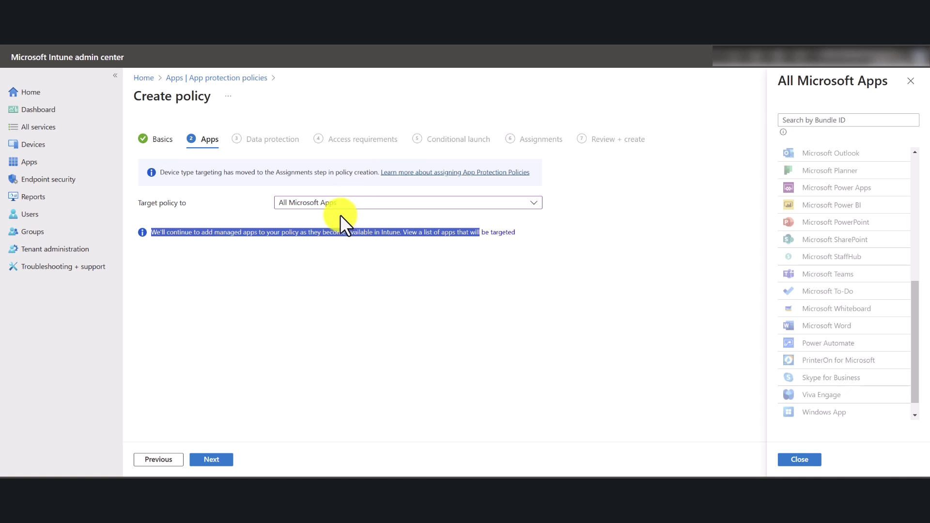
# - Change the target to Core Microsoft Apps and view its 11 included apps
pyautogui.click(336, 205)
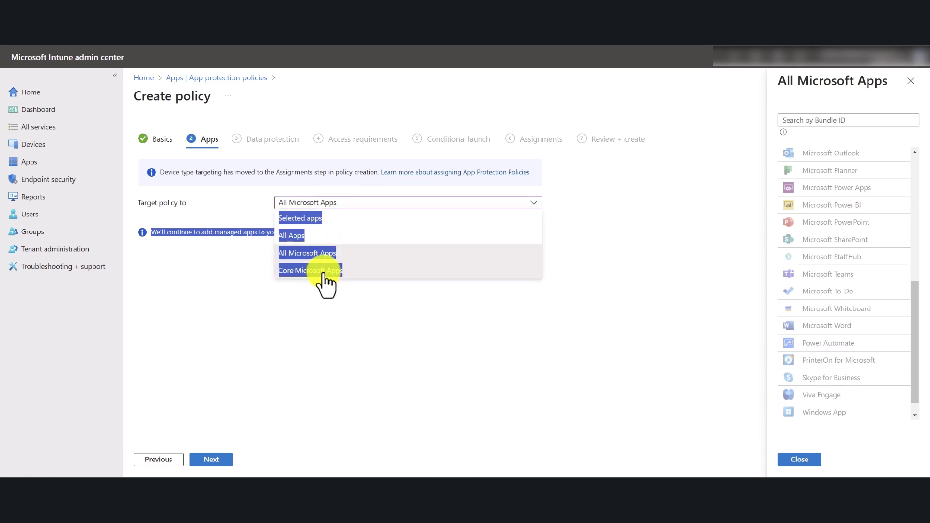
pyautogui.click(324, 270)
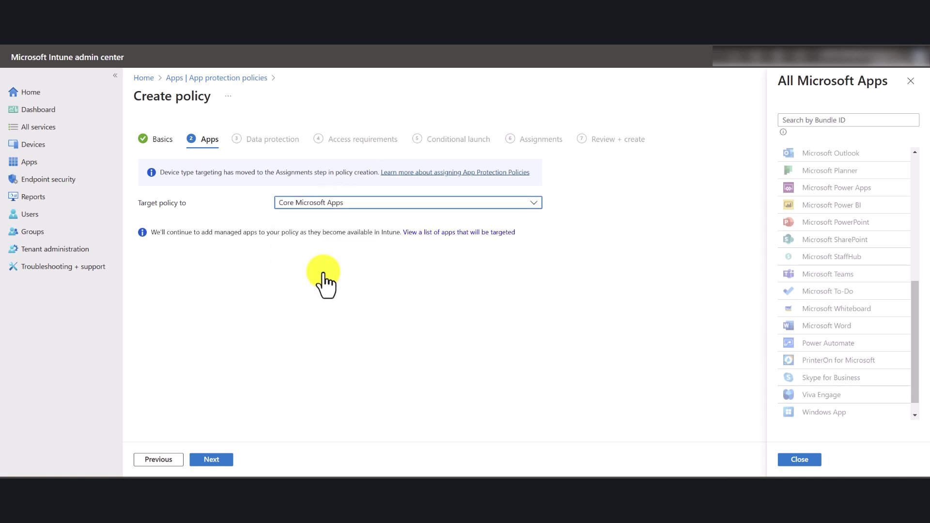
pyautogui.click(453, 232)
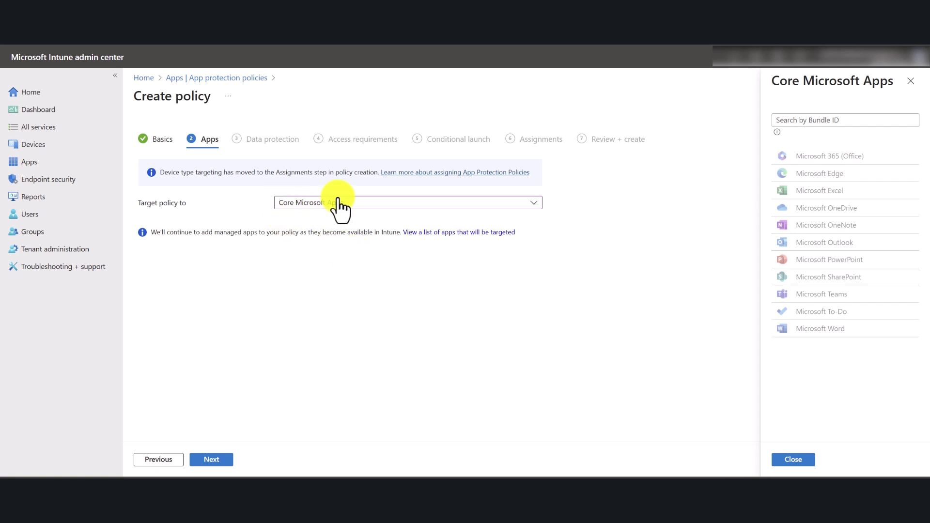
pyautogui.click(291, 204)
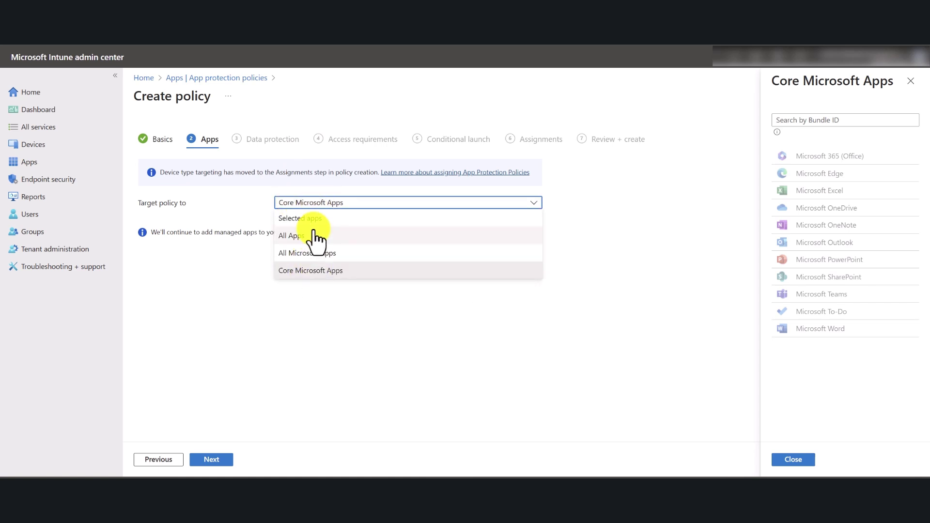
pyautogui.click(210, 276)
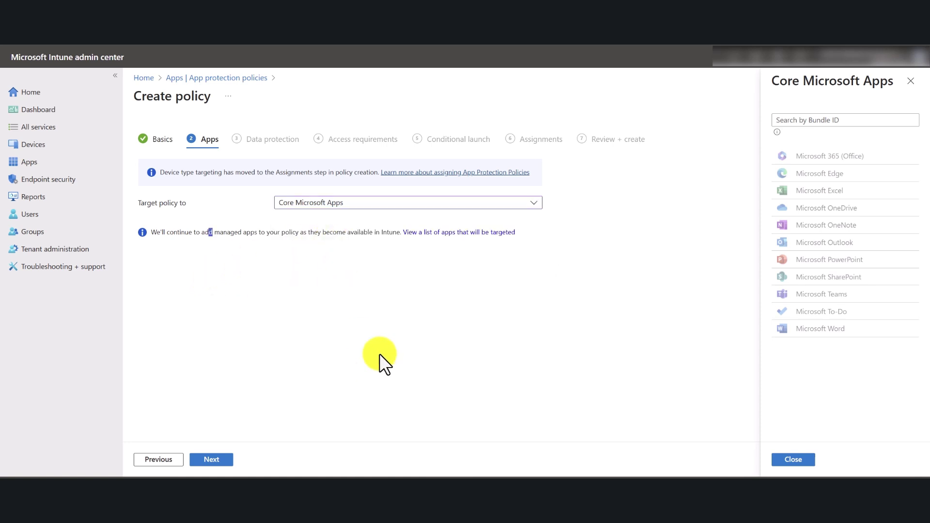
# - Close the Core Microsoft Apps list and browse the Data protection settings
pyautogui.click(793, 459)
pyautogui.click(213, 462)
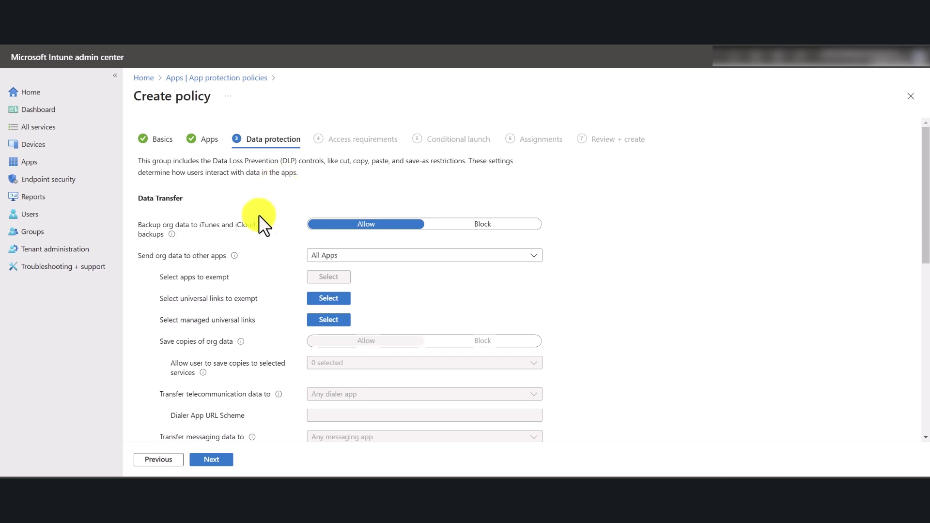
pyautogui.scroll(-5, 249, 227)
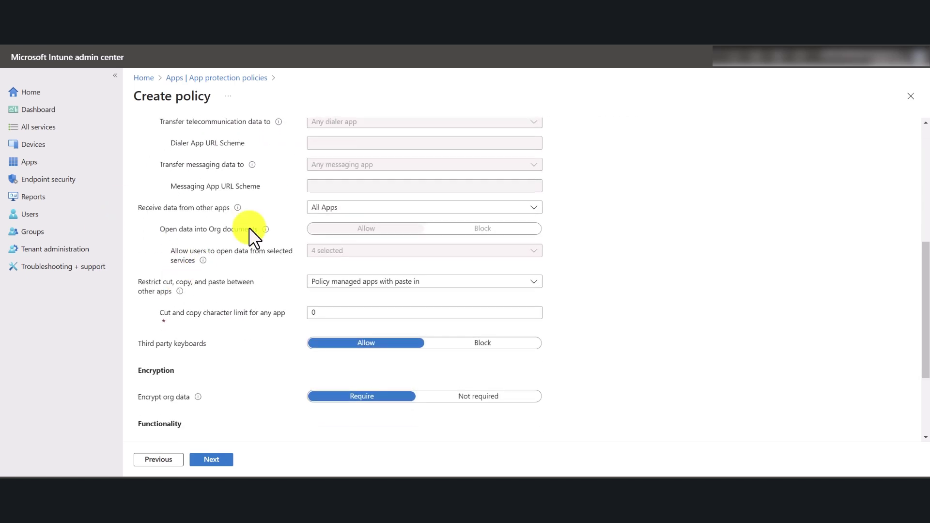
pyautogui.scroll(-3, 233, 255)
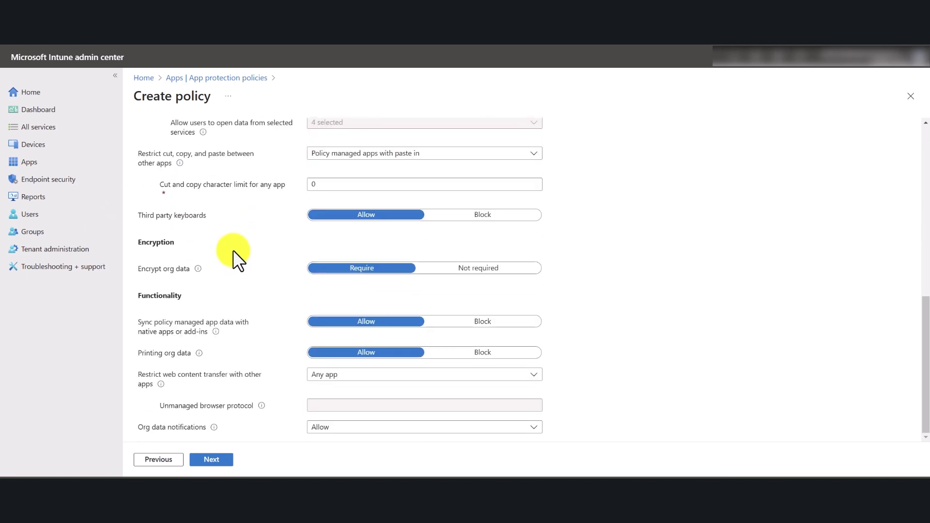
pyautogui.scroll(8, 233, 250)
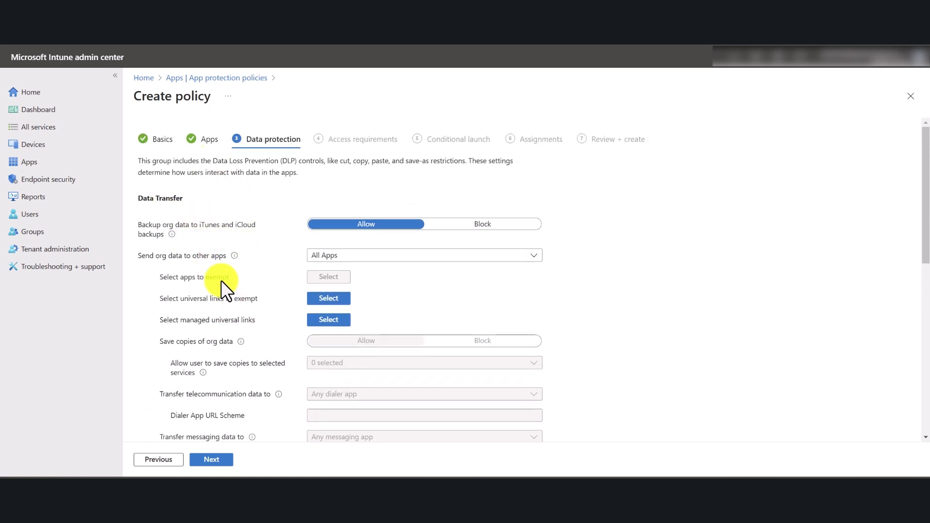
pyautogui.scroll(-3, 221, 270)
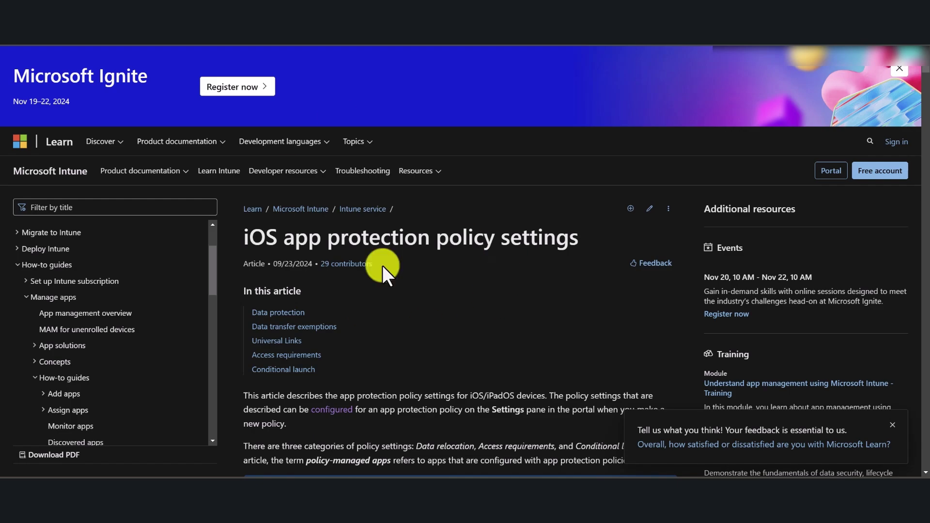
# - Scroll the Microsoft Learn Data Transfer table down to the dialer and messaging rows
pyautogui.scroll(-15, 393, 294)
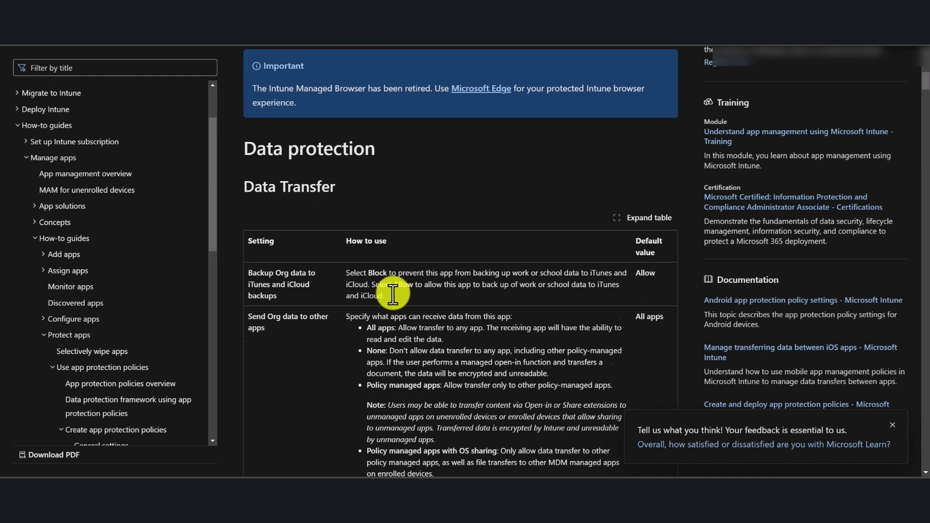
pyautogui.scroll(5, 393, 293)
pyautogui.scroll(-12, 355, 275)
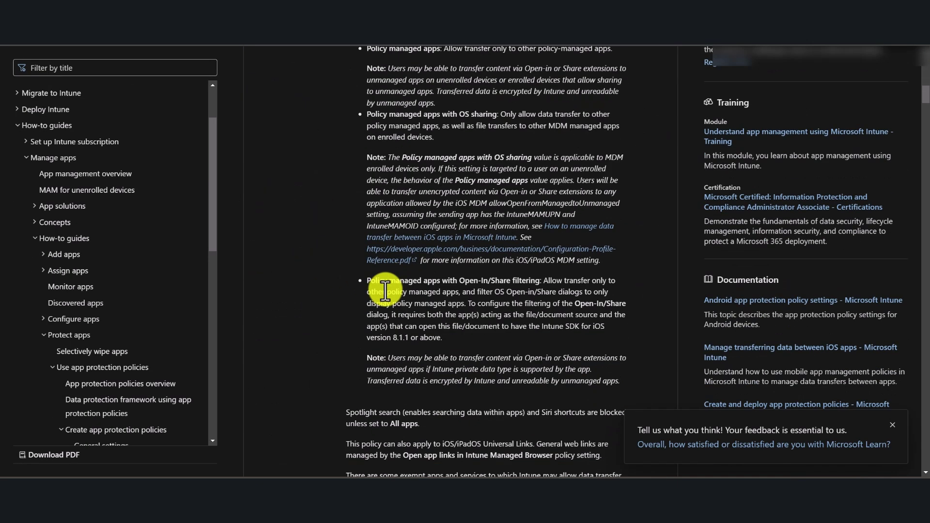
pyautogui.scroll(-8, 385, 290)
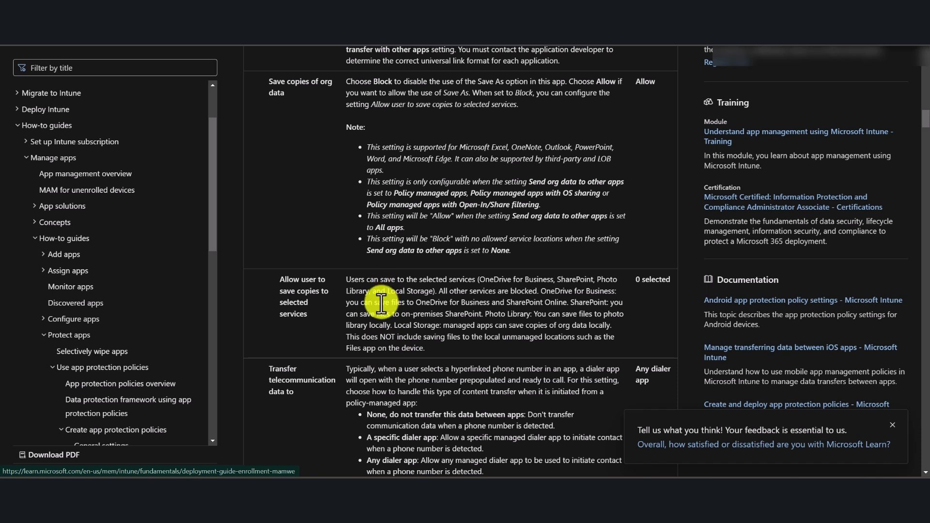
pyautogui.scroll(-5, 358, 194)
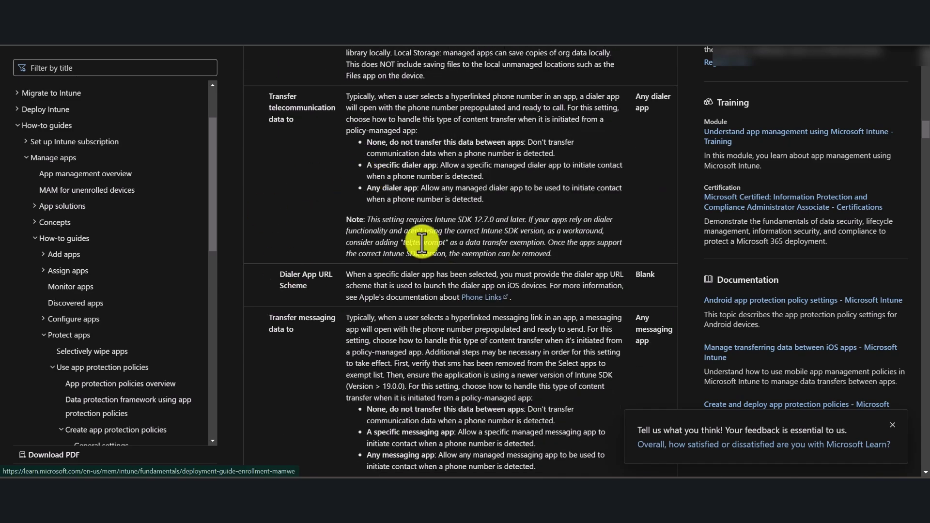
# - Set 'Backup org data to iTunes and iCloud backups' to Block and 'Send org data to other apps' to Policy managed apps
pyautogui.hotkey('ctrl', 'Tab')
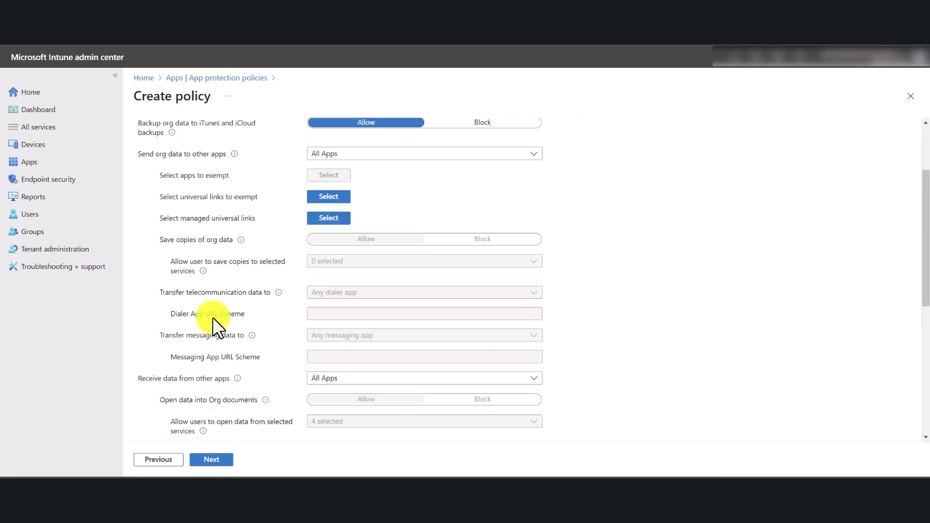
pyautogui.scroll(2, 208, 305)
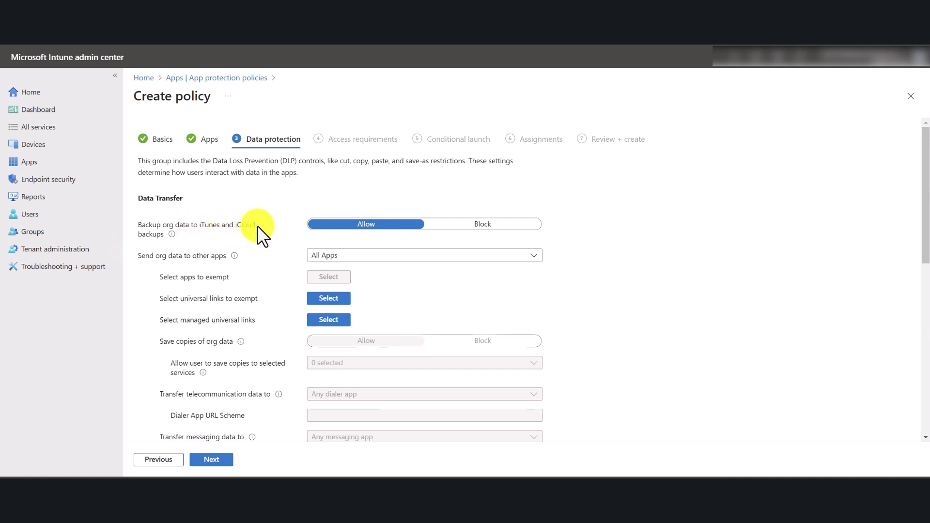
pyautogui.moveTo(171, 234)
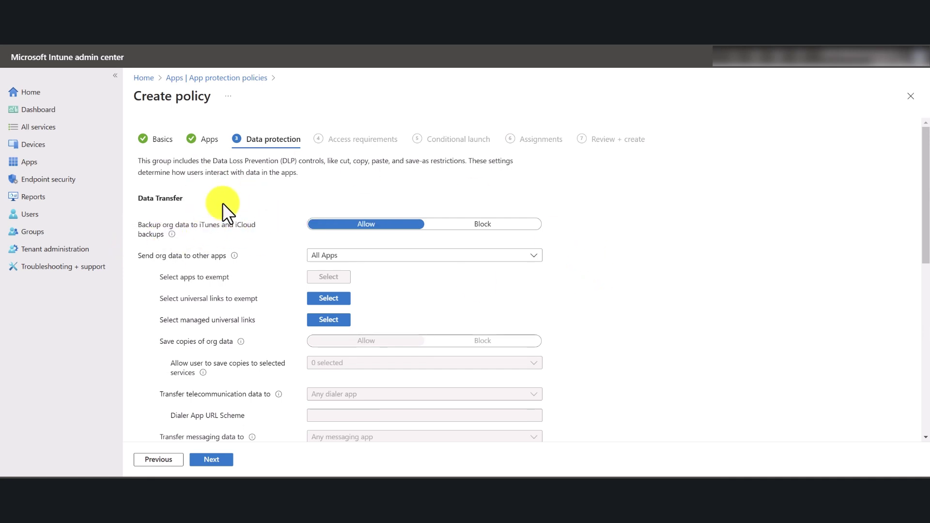
pyautogui.click(488, 229)
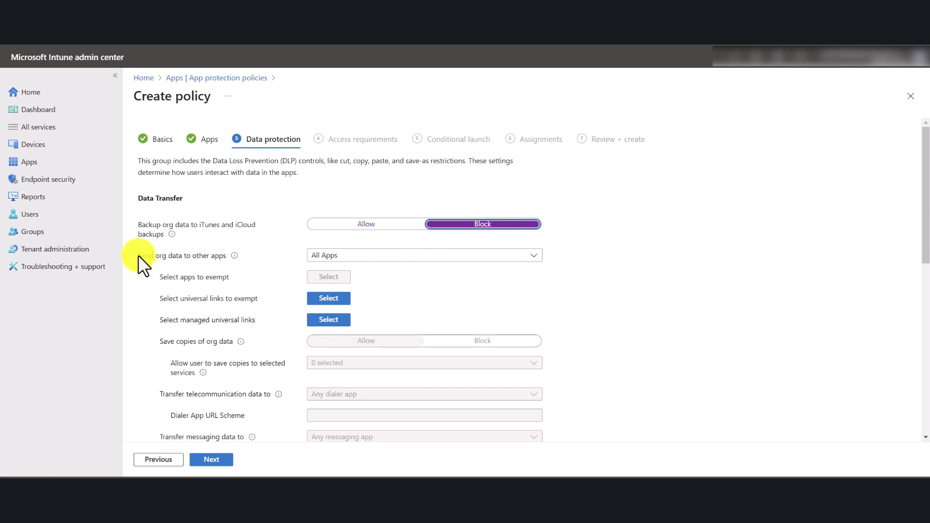
pyautogui.click(314, 255)
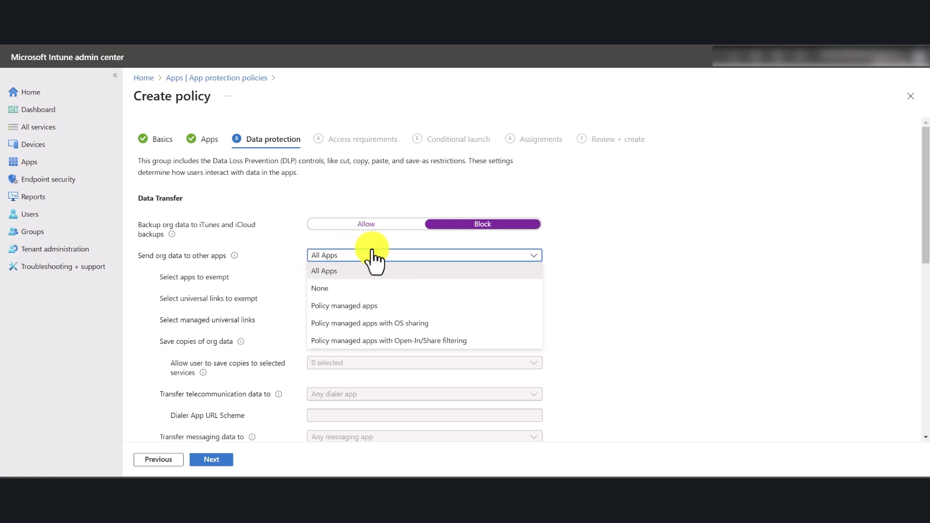
pyautogui.click(319, 306)
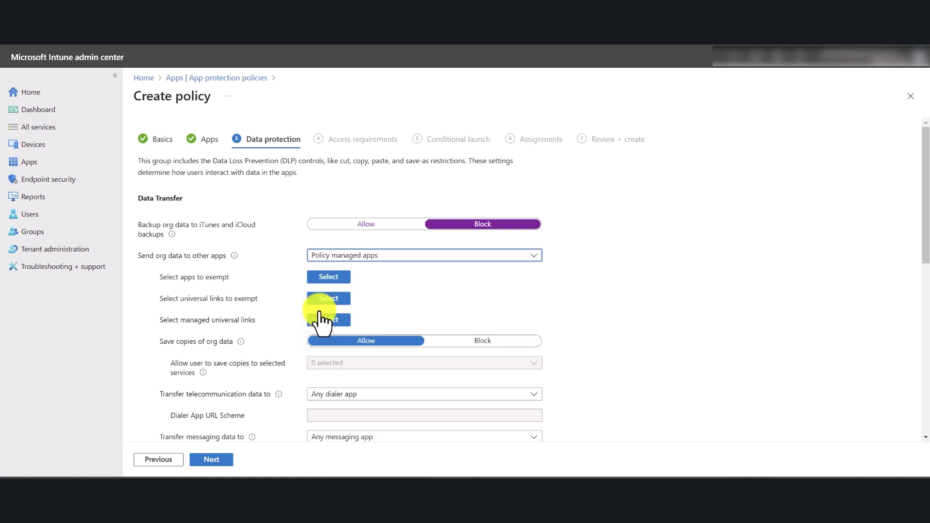
pyautogui.moveTo(234, 253)
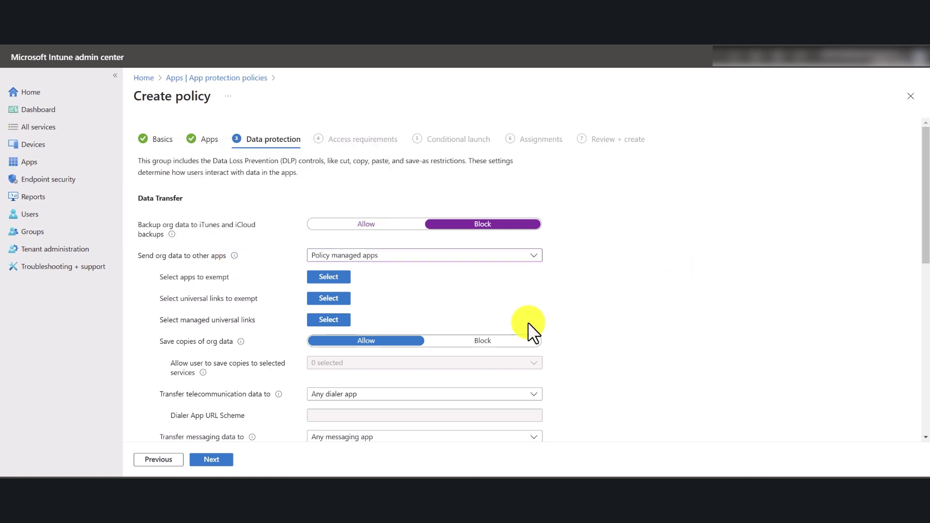
# - Set 'Save copies of org data' to Block
pyautogui.scroll(-2, 496, 310)
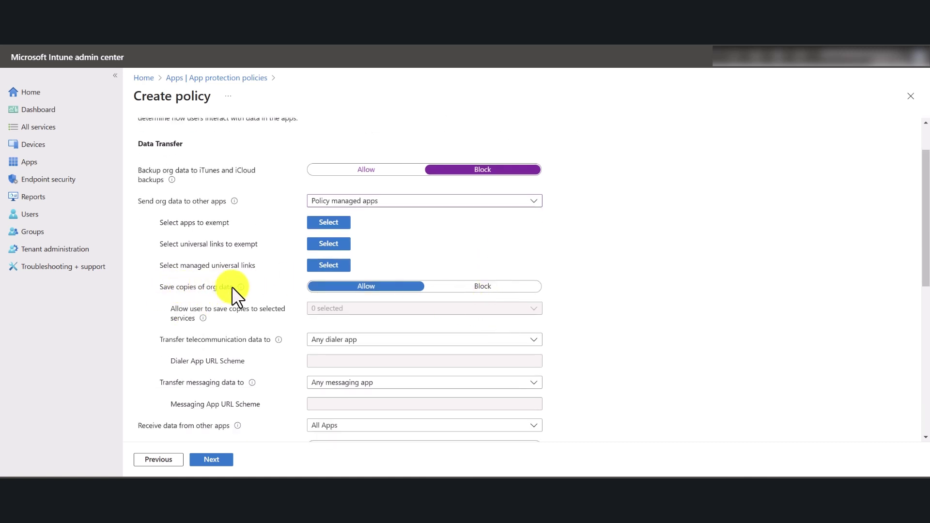
pyautogui.moveTo(238, 288)
pyautogui.click(483, 286)
pyautogui.scroll(-1, 581, 265)
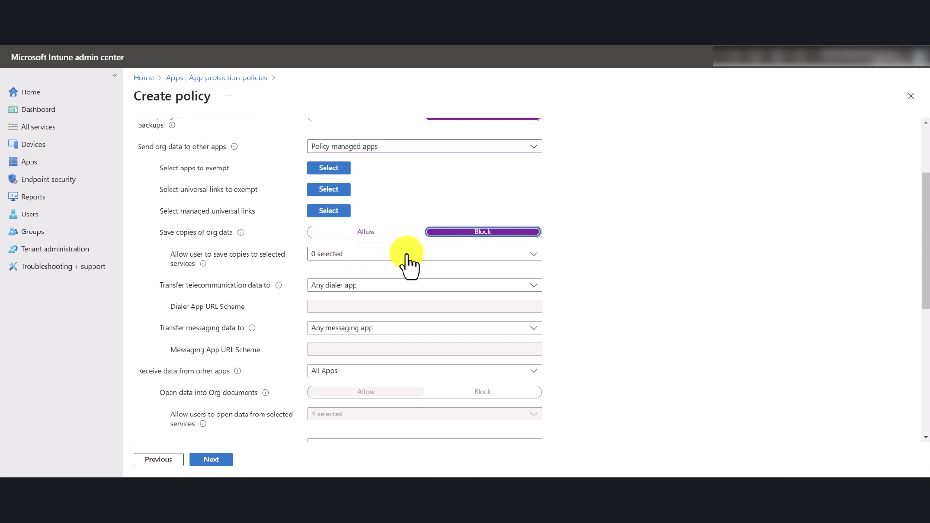
# - Allow saving copies only to OneDrive for Business and SharePoint
pyautogui.click(364, 253)
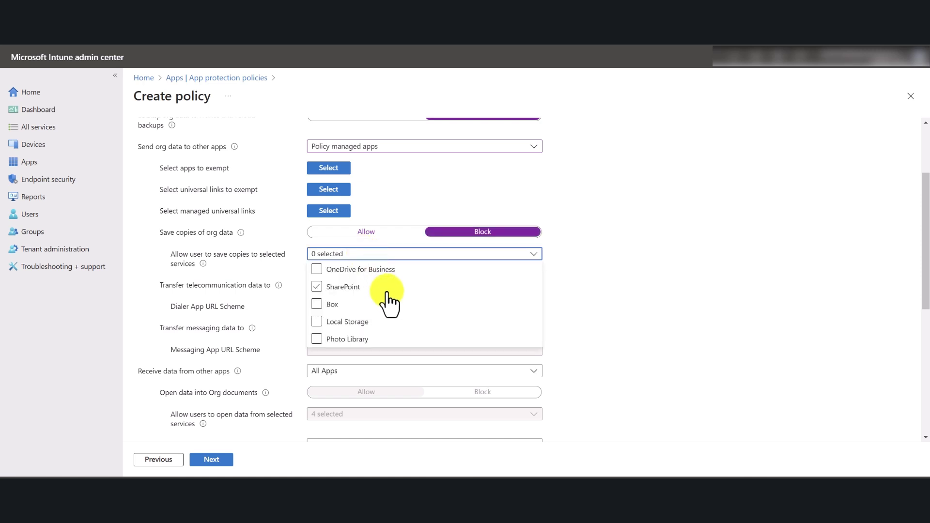
pyautogui.click(386, 270)
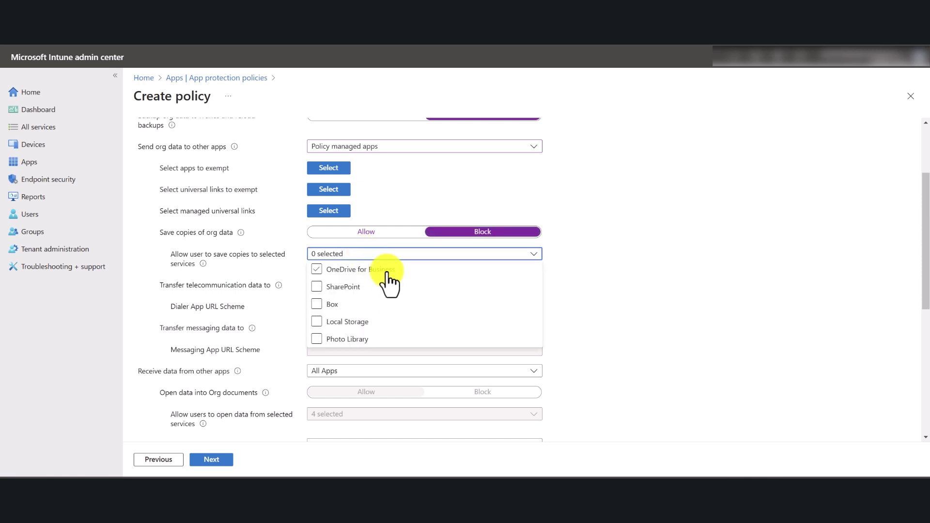
pyautogui.click(381, 270)
pyautogui.click(355, 288)
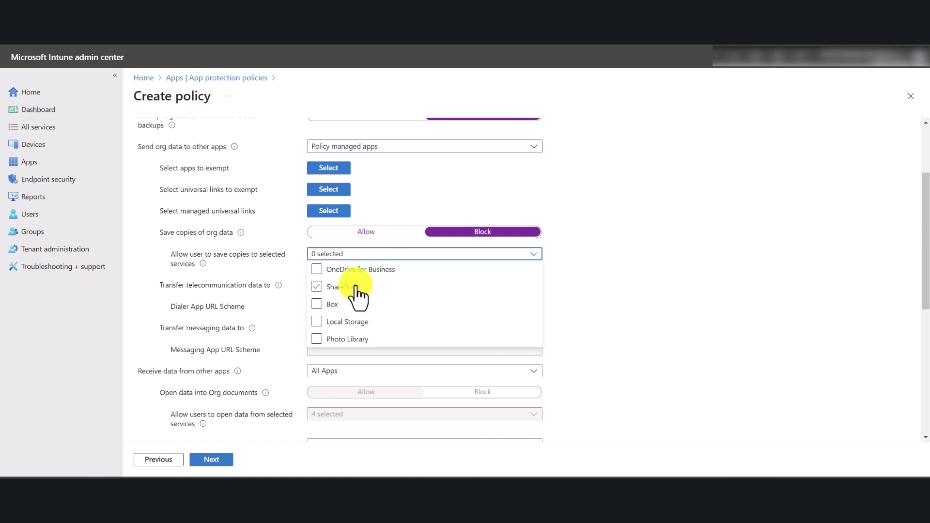
pyautogui.click(370, 271)
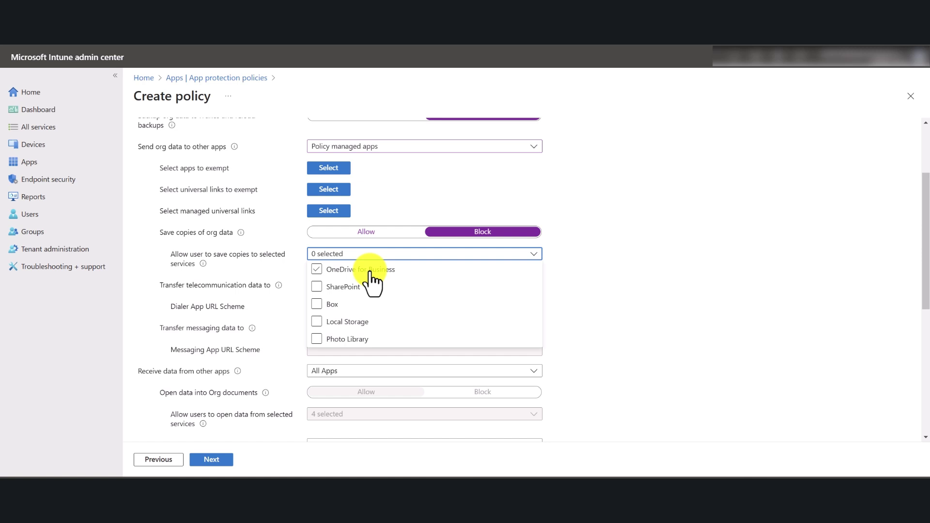
pyautogui.click(317, 271)
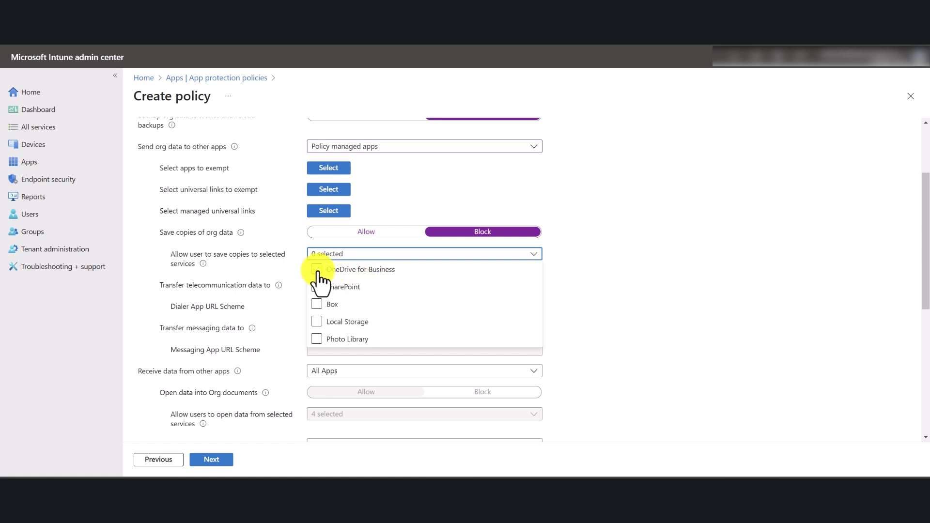
pyautogui.click(317, 270)
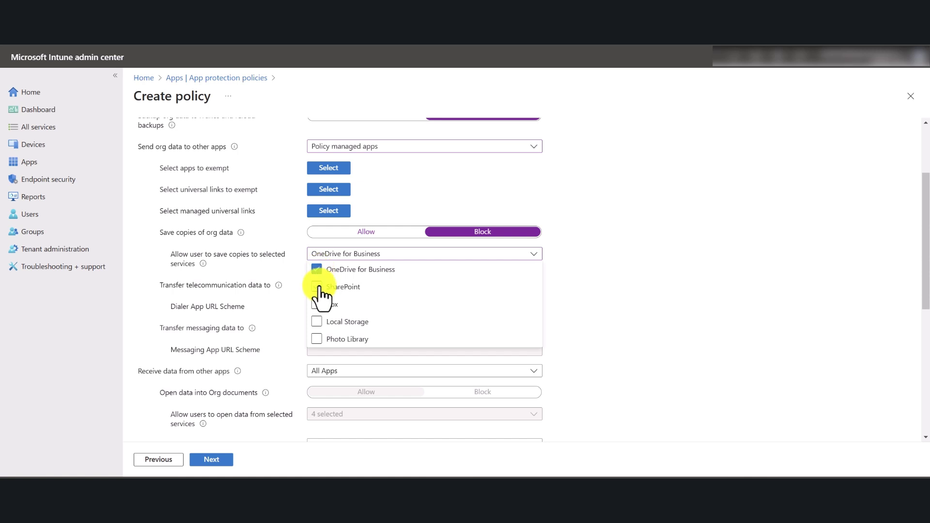
pyautogui.click(318, 287)
pyautogui.click(714, 211)
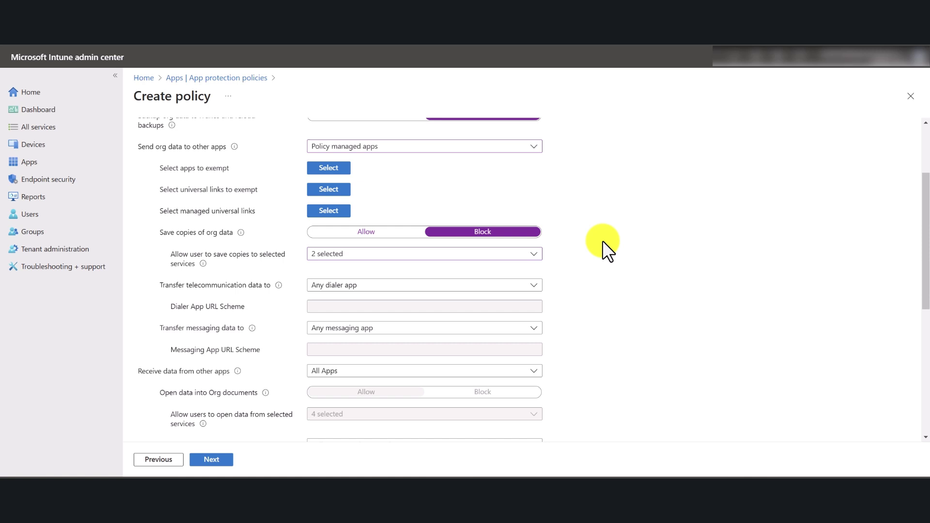
pyautogui.scroll(-3, 603, 242)
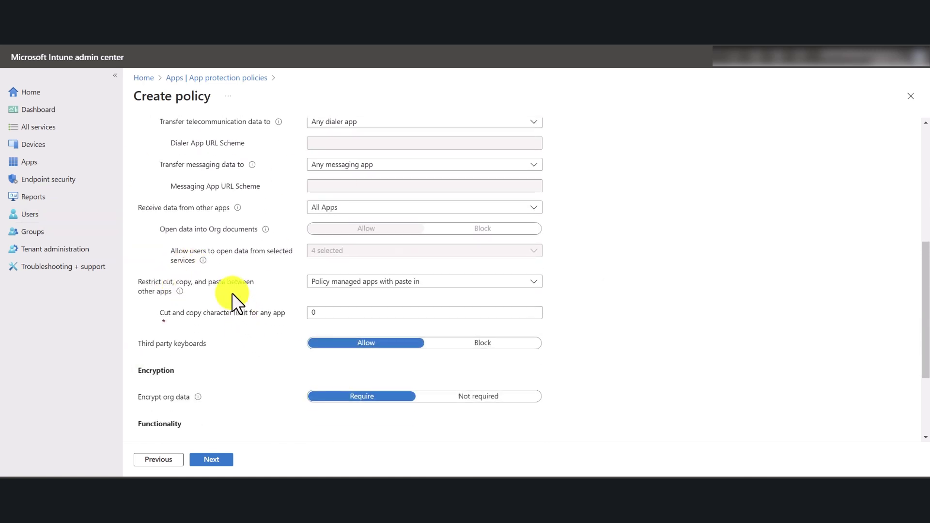
pyautogui.scroll(4, 247, 218)
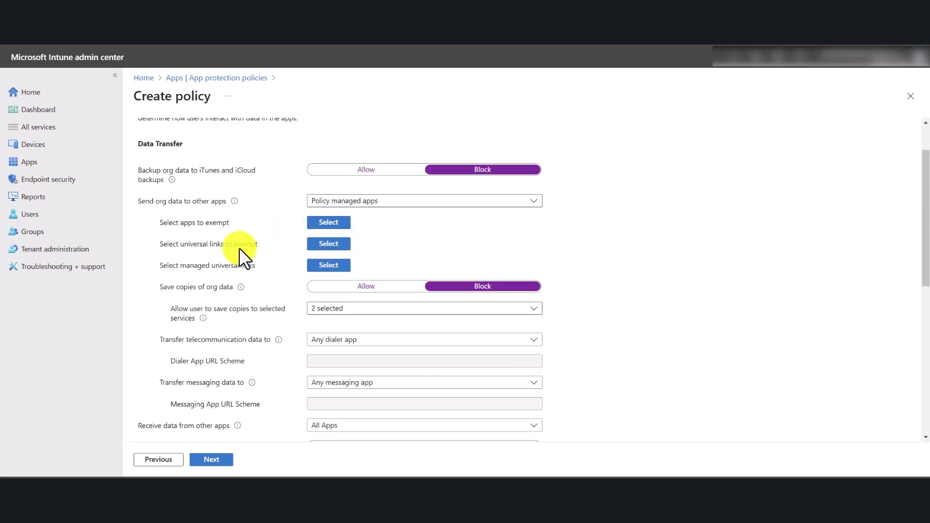
pyautogui.scroll(-2, 247, 257)
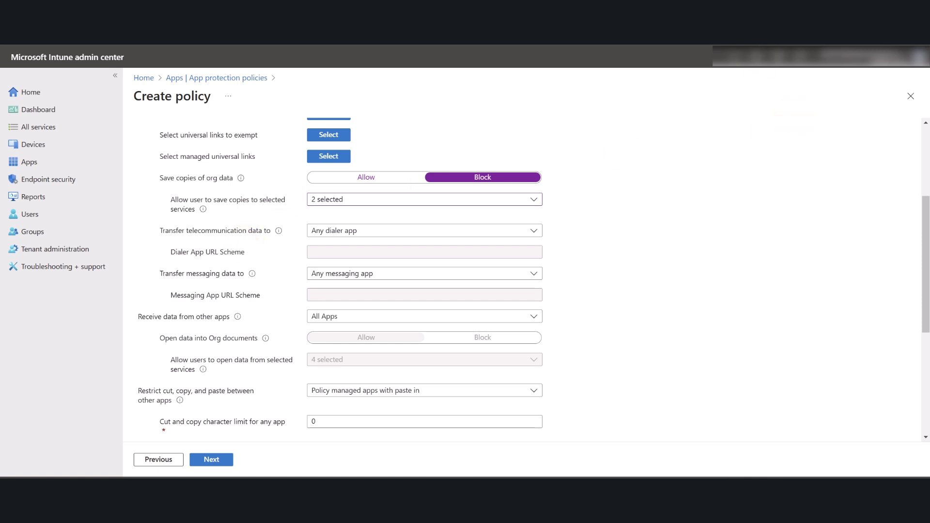
pyautogui.hotkey('ctrl', 'Tab')
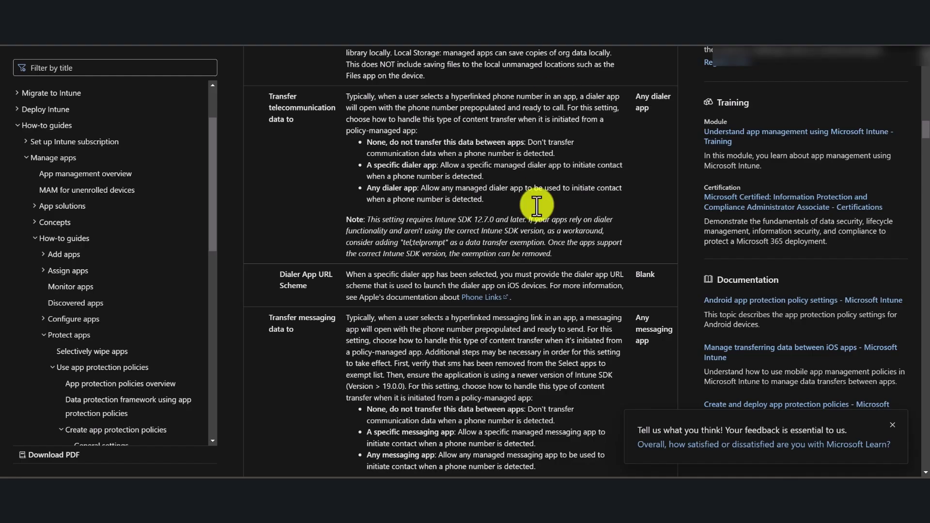
pyautogui.scroll(-5, 409, 300)
pyautogui.scroll(-10, 358, 305)
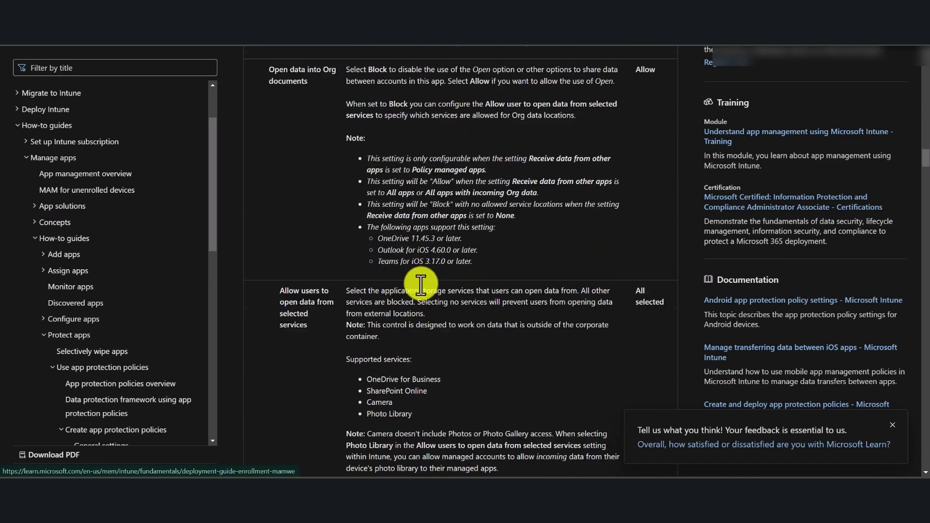
pyautogui.scroll(-4, 373, 141)
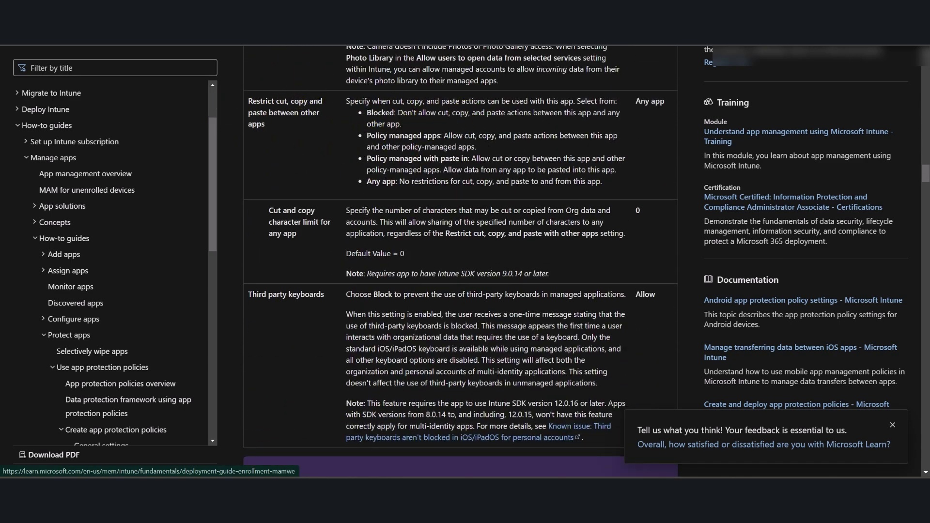
pyautogui.hotkey('ctrl', 'Tab')
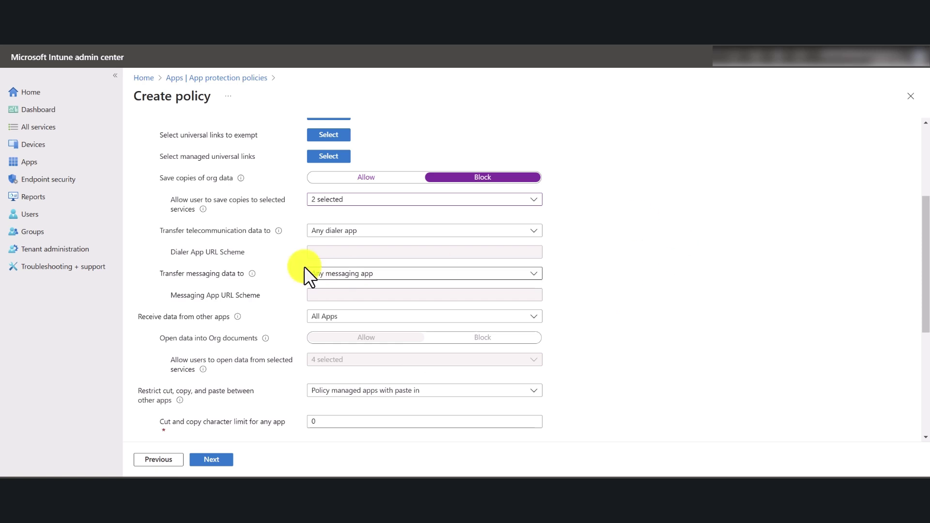
# - Set 'Restrict cut, copy, and paste between other apps' to Blocked
pyautogui.scroll(-2, 213, 260)
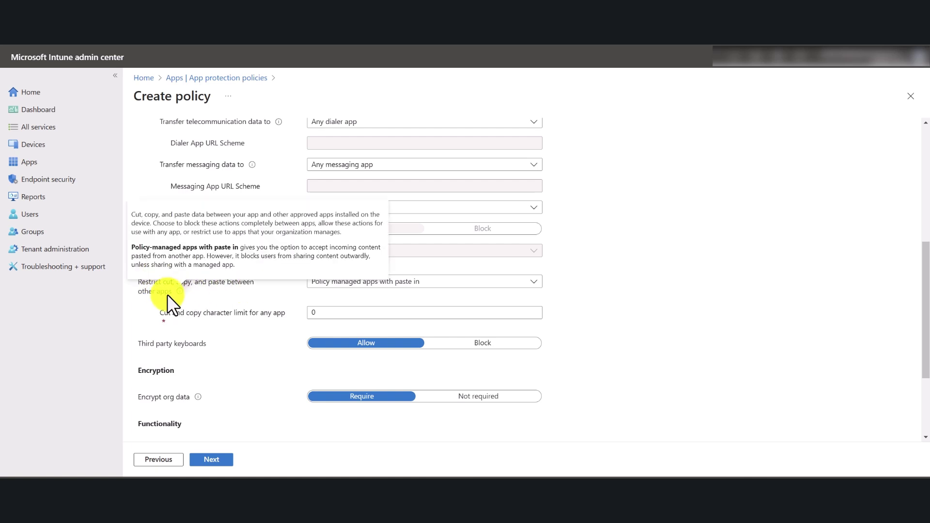
pyautogui.click(393, 284)
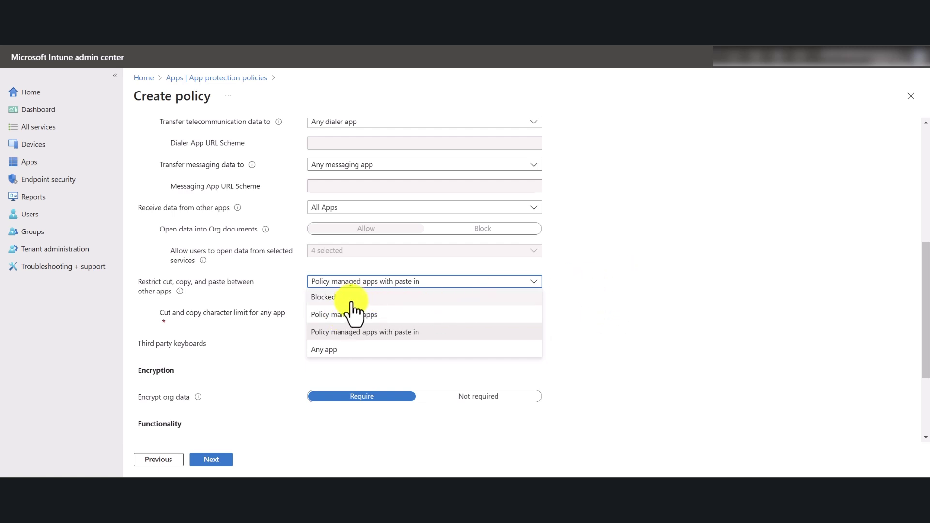
pyautogui.click(324, 297)
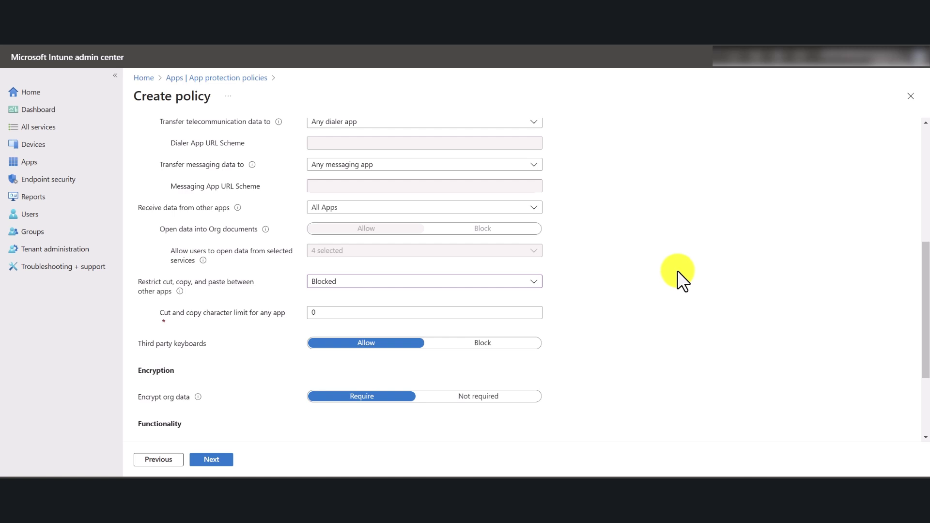
pyautogui.click(342, 286)
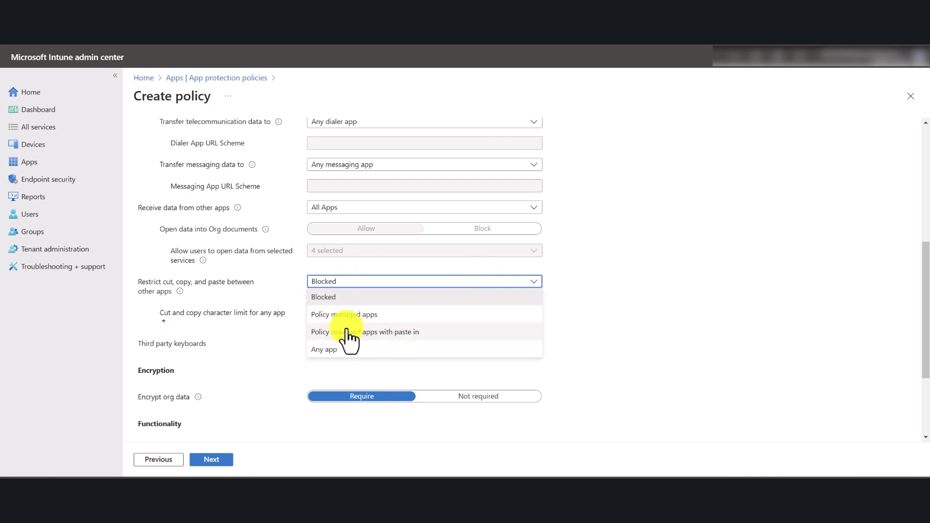
pyautogui.click(671, 258)
pyautogui.scroll(-3, 671, 258)
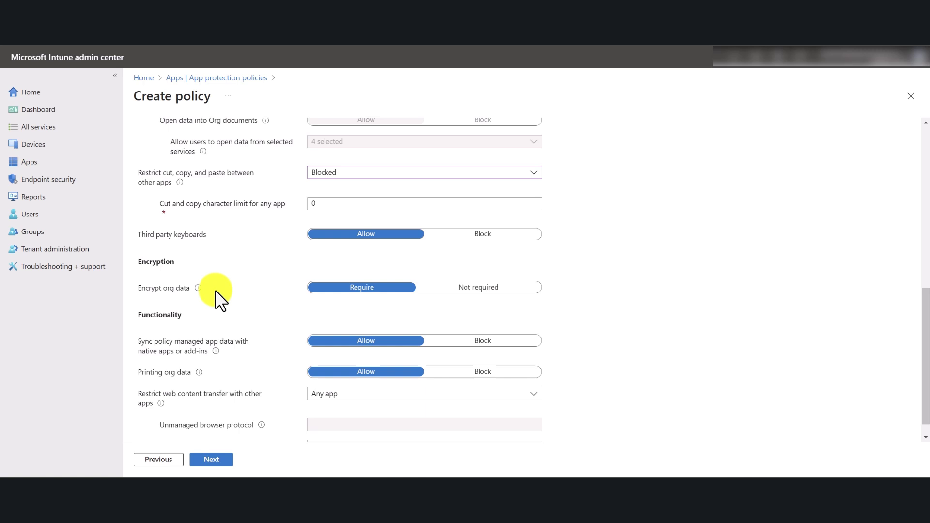
pyautogui.scroll(-1, 215, 290)
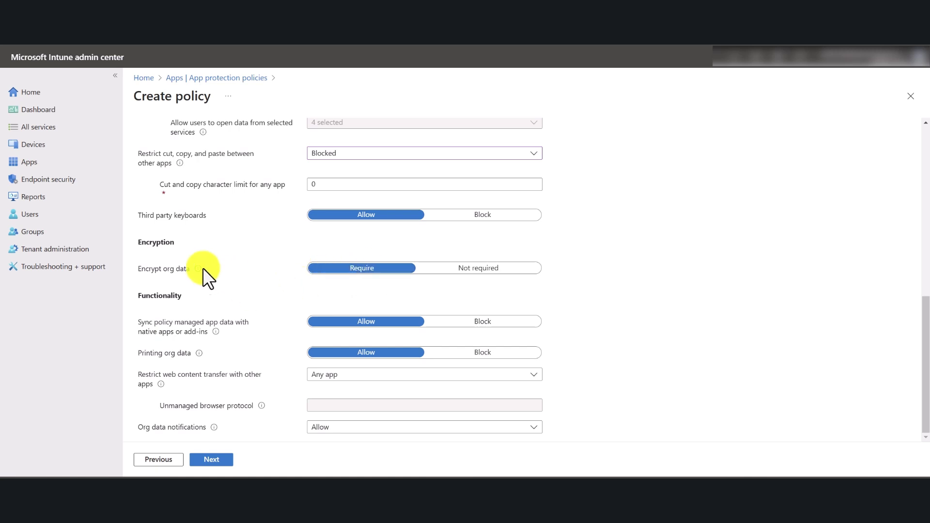
pyautogui.moveTo(198, 270)
pyautogui.scroll(10, 298, 293)
pyautogui.scroll(-8, 222, 300)
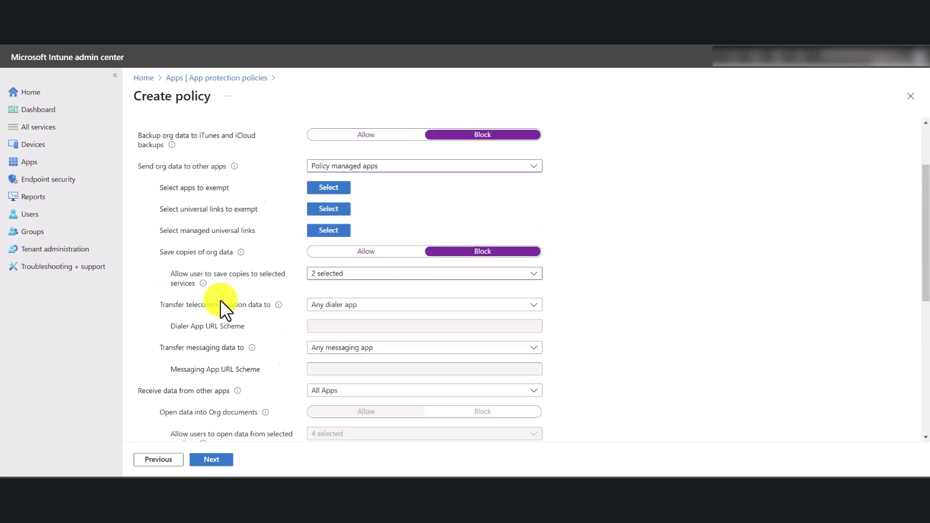
# - Leave the Access requirements PIN settings at their defaults and advance to Conditional launch
pyautogui.click(209, 460)
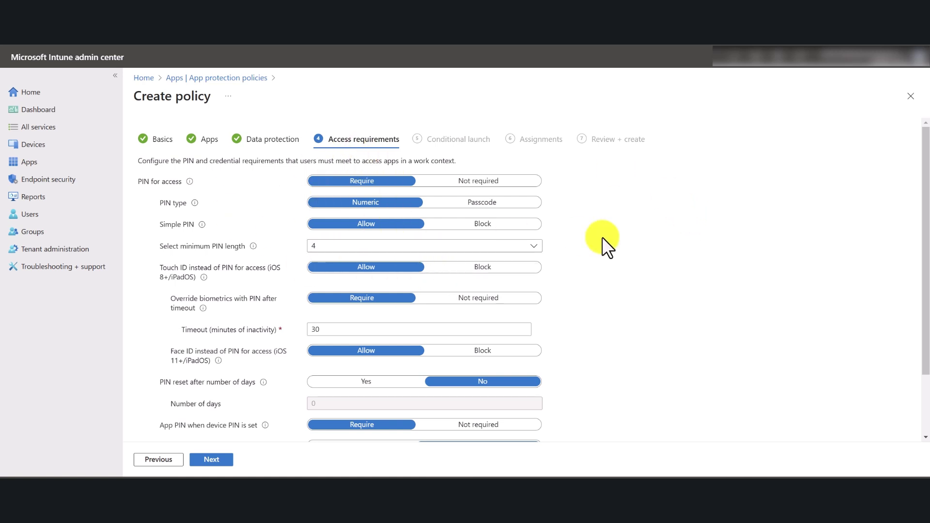
pyautogui.scroll(-1, 204, 334)
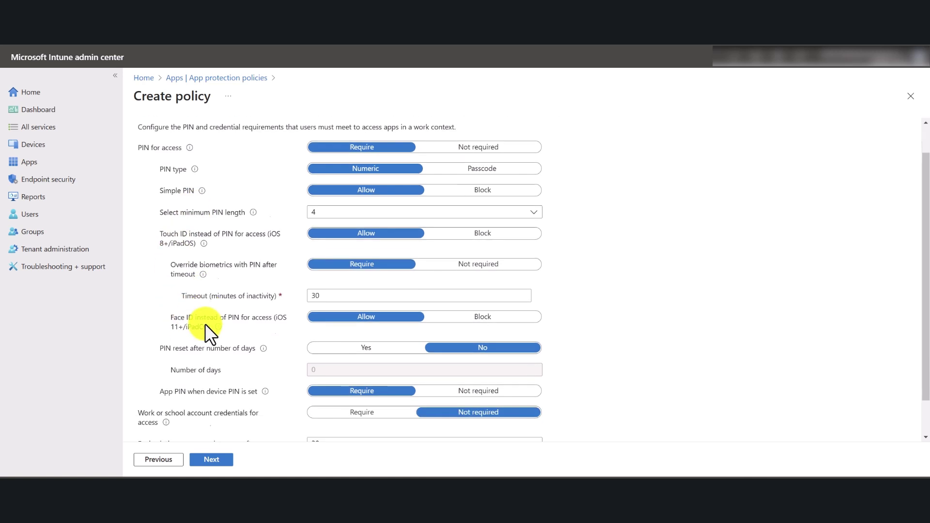
pyautogui.scroll(-1, 205, 323)
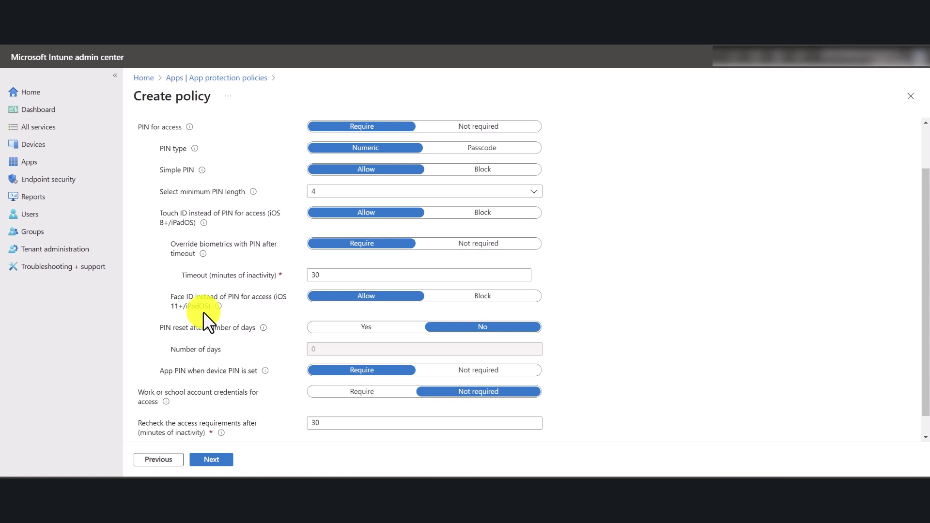
pyautogui.scroll(-1, 202, 312)
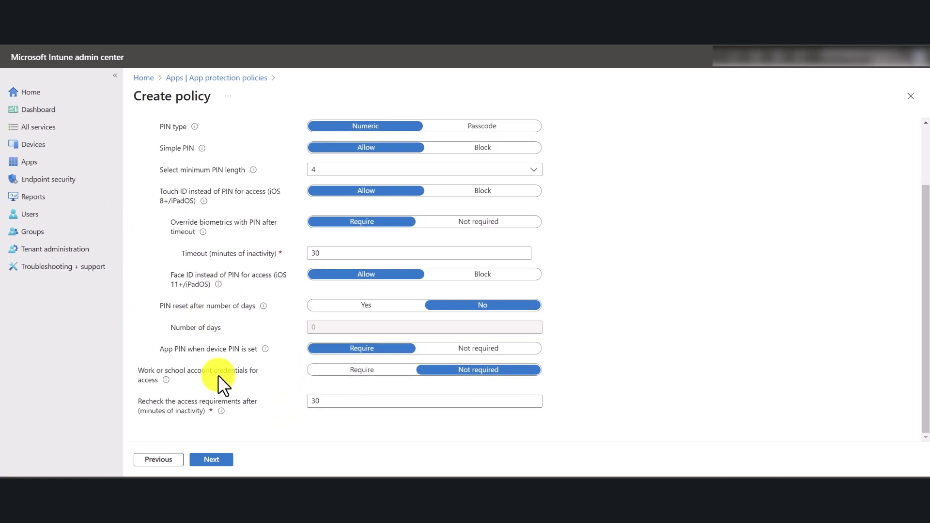
pyautogui.click(220, 460)
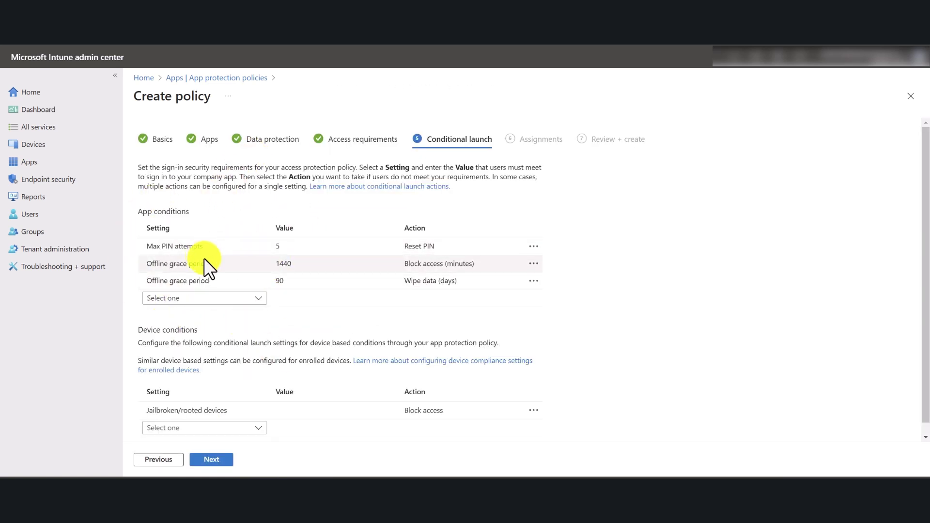
pyautogui.click(151, 246)
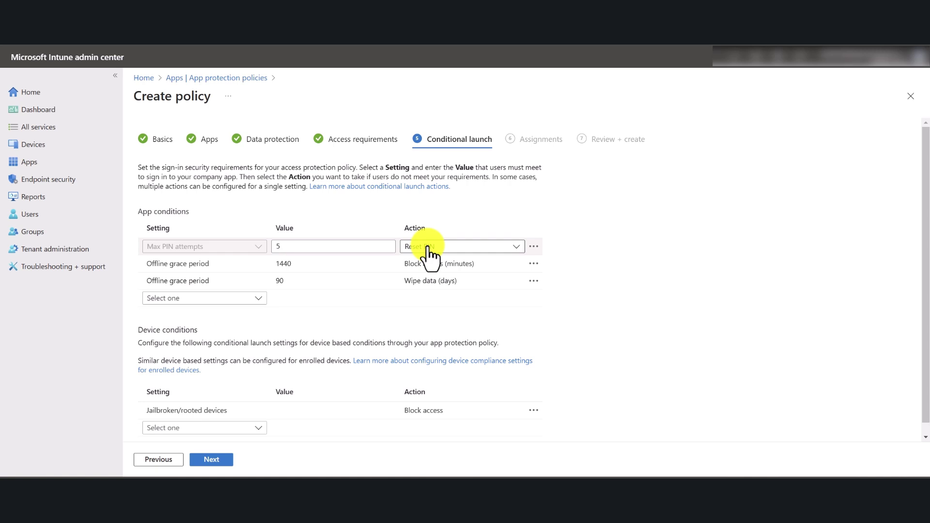
pyautogui.click(166, 265)
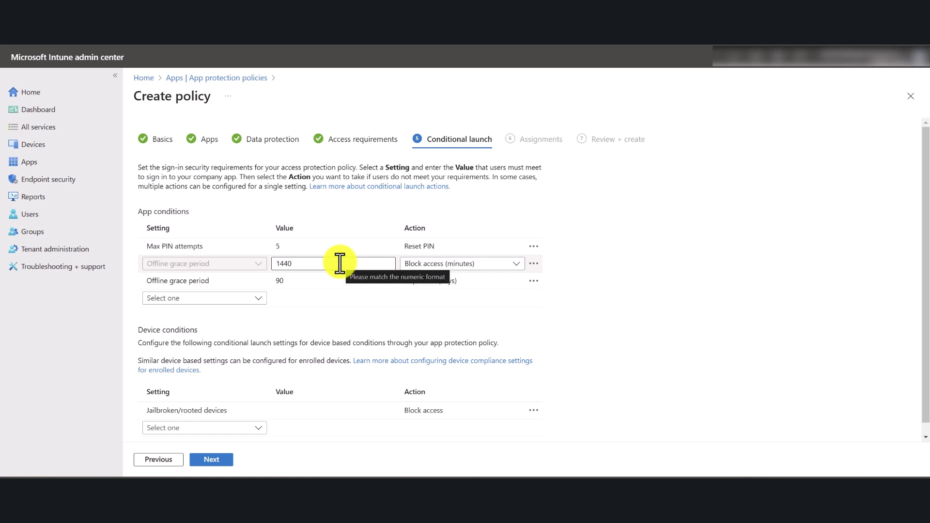
pyautogui.click(290, 248)
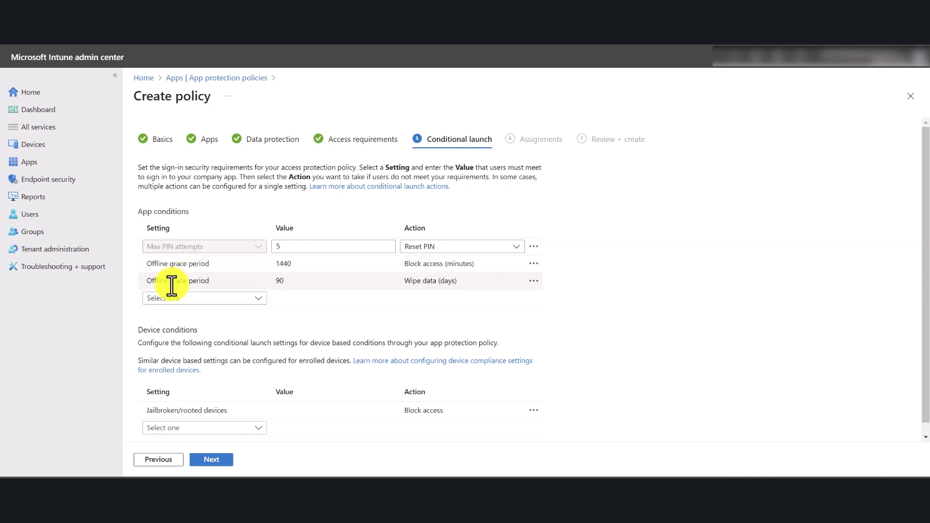
pyautogui.click(171, 282)
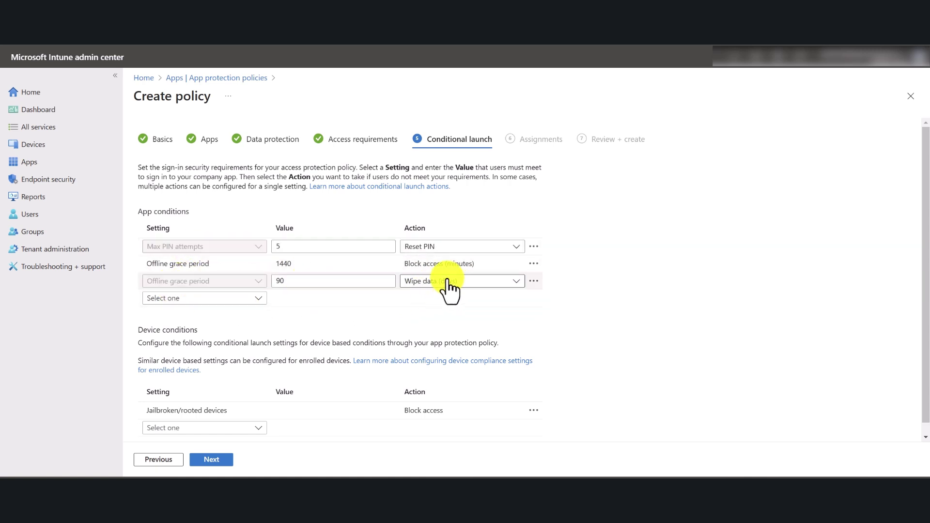
pyautogui.click(286, 333)
pyautogui.scroll(-1, 289, 329)
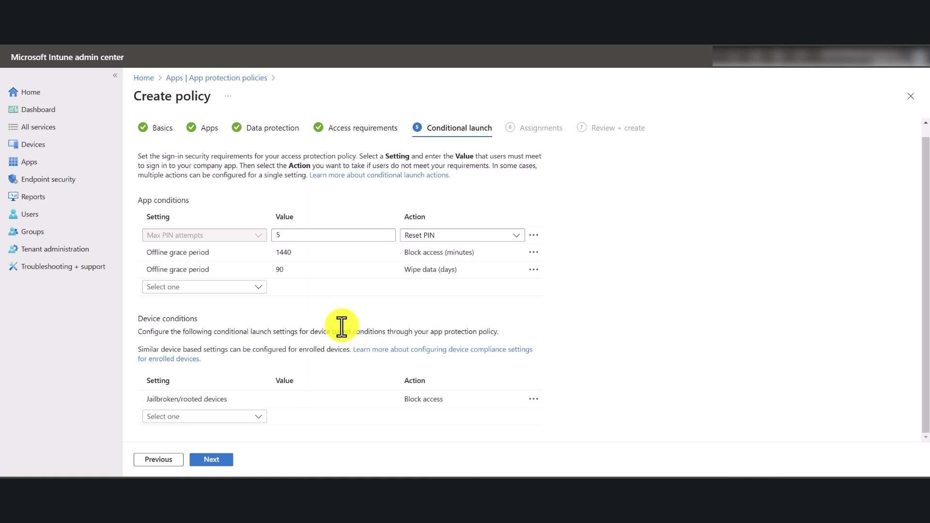
pyautogui.click(179, 267)
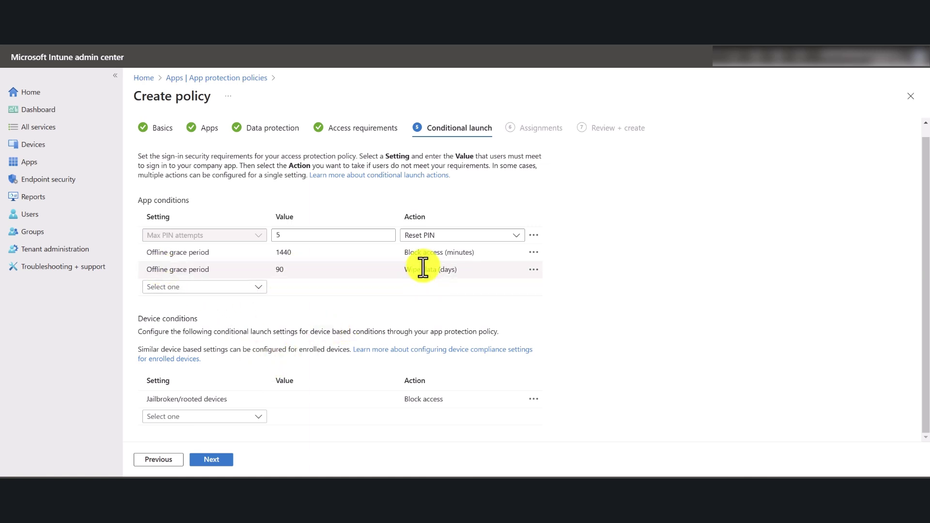
pyautogui.click(445, 273)
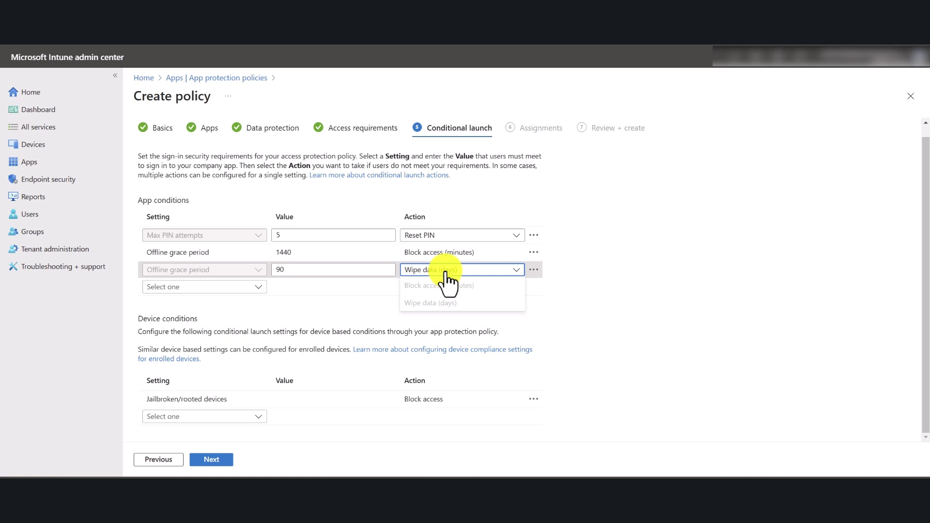
pyautogui.click(473, 272)
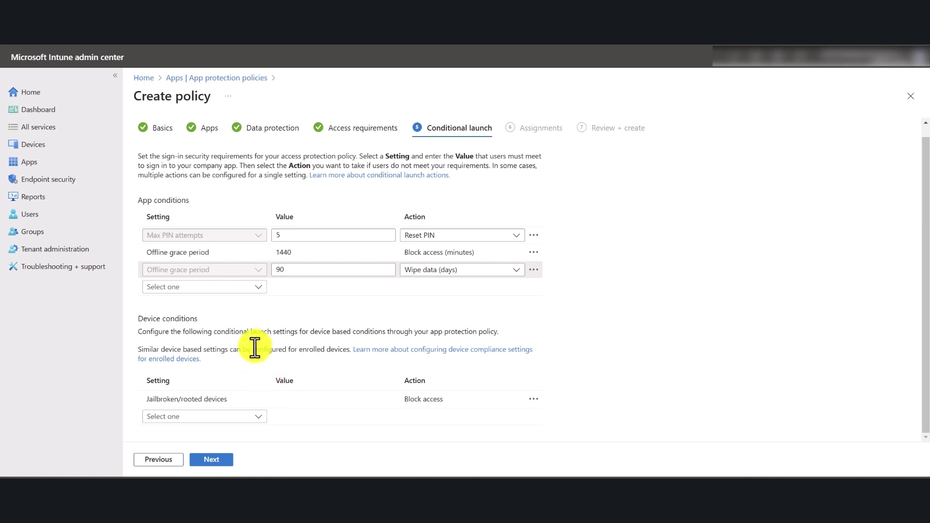
pyautogui.click(190, 397)
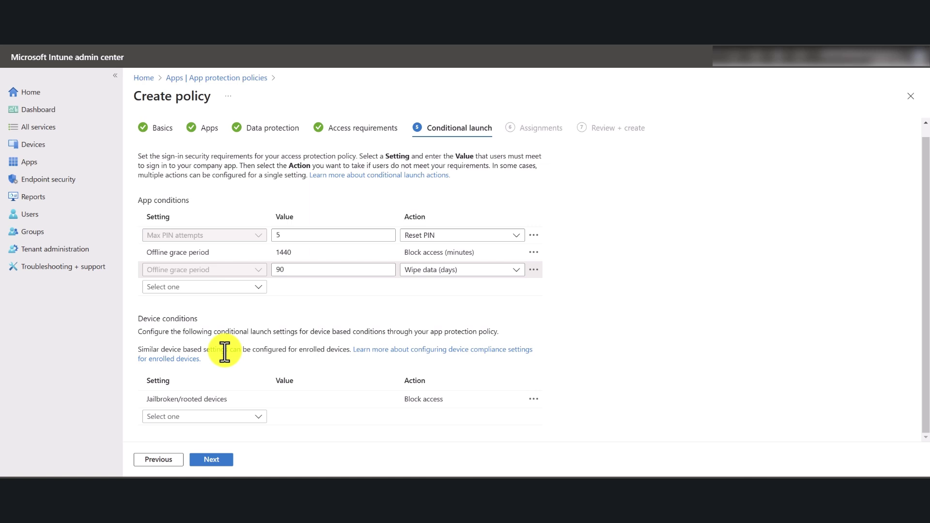
pyautogui.moveTo(255, 401)
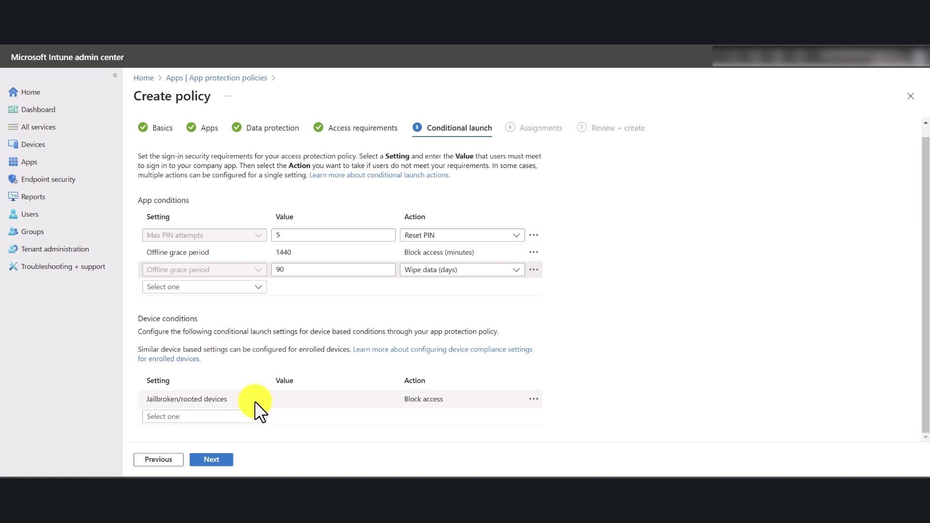
pyautogui.click(433, 406)
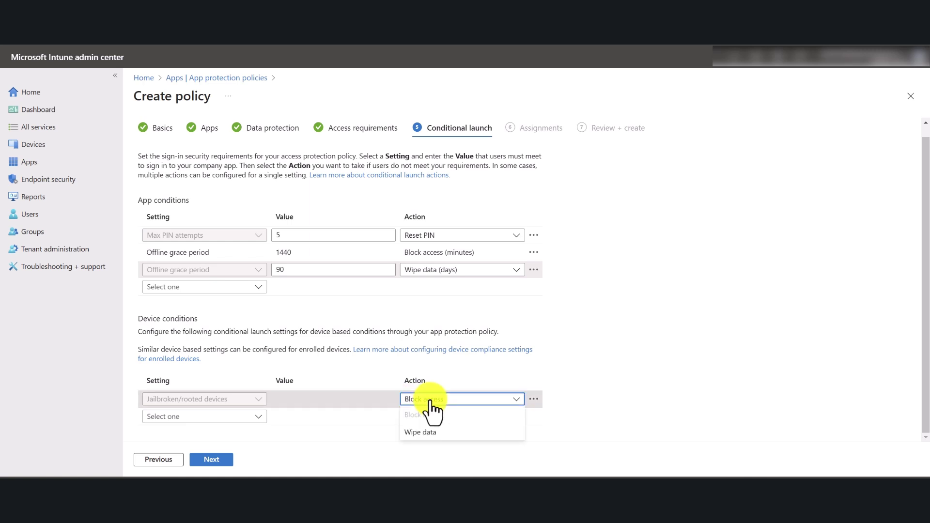
pyautogui.click(363, 418)
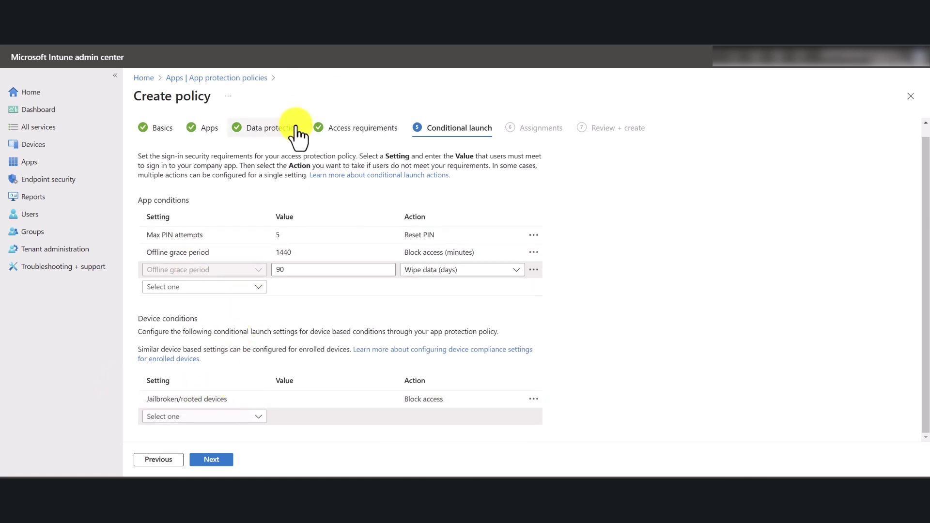
pyautogui.click(217, 461)
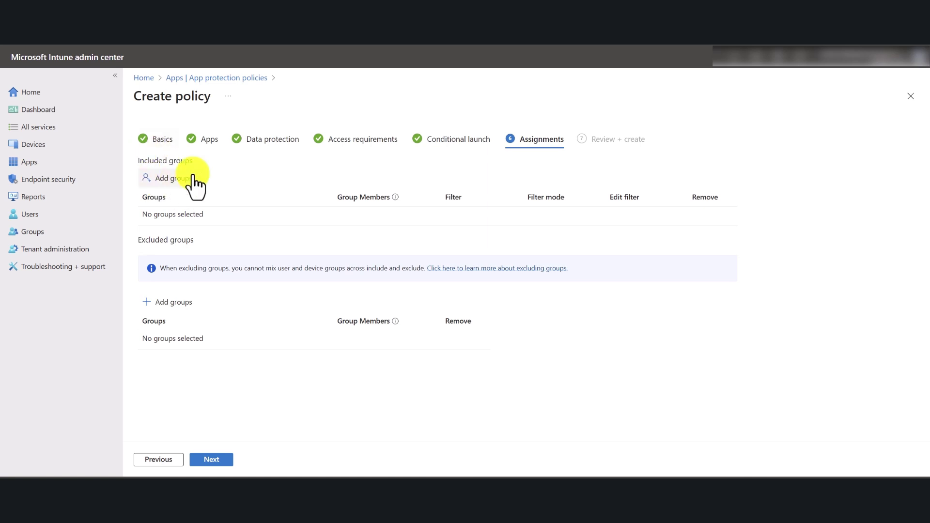
# - Open the Review + create summary and scroll through the settings of MAM Policy - iOS/iPadOS
pyautogui.click(214, 461)
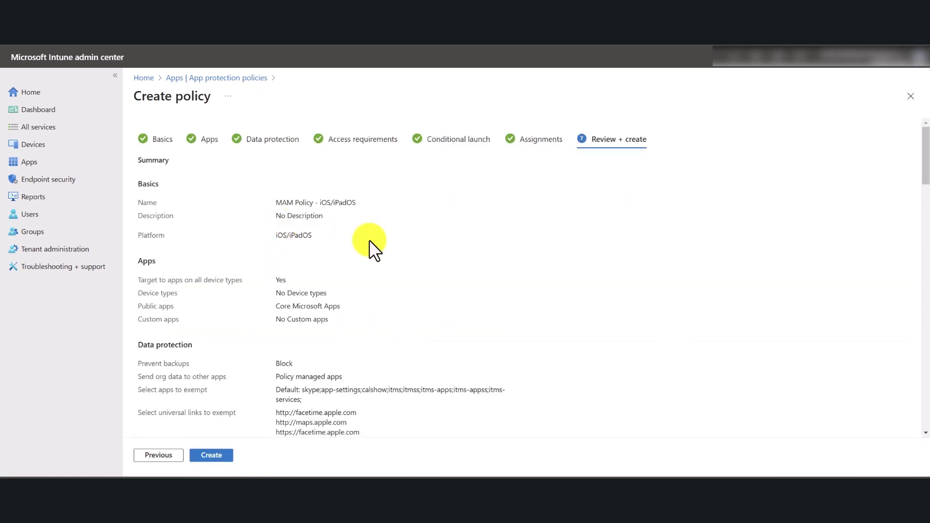
pyautogui.scroll(-15, 356, 230)
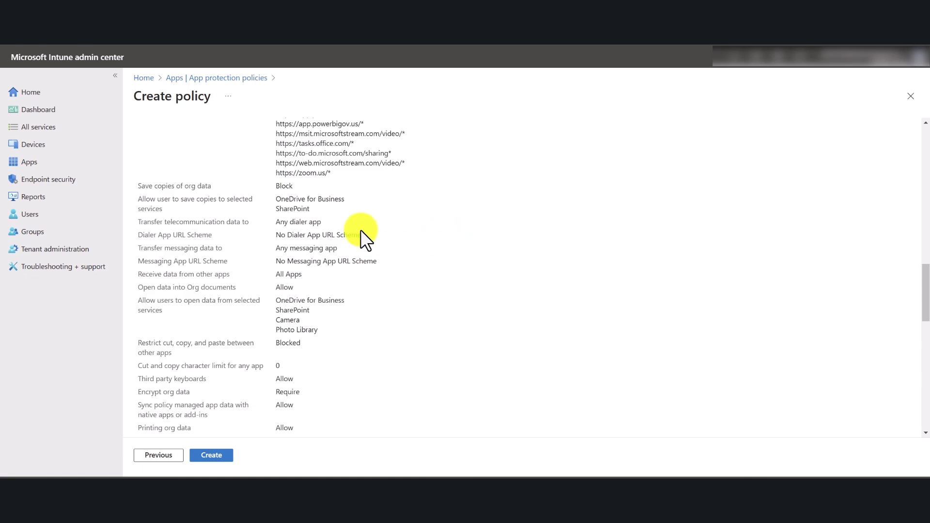
pyautogui.scroll(-9, 384, 263)
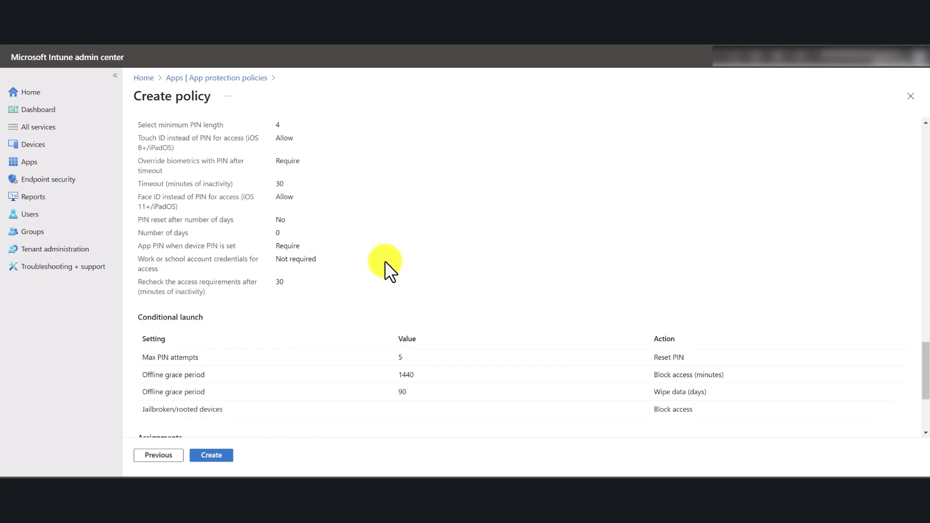
pyautogui.scroll(-4, 318, 243)
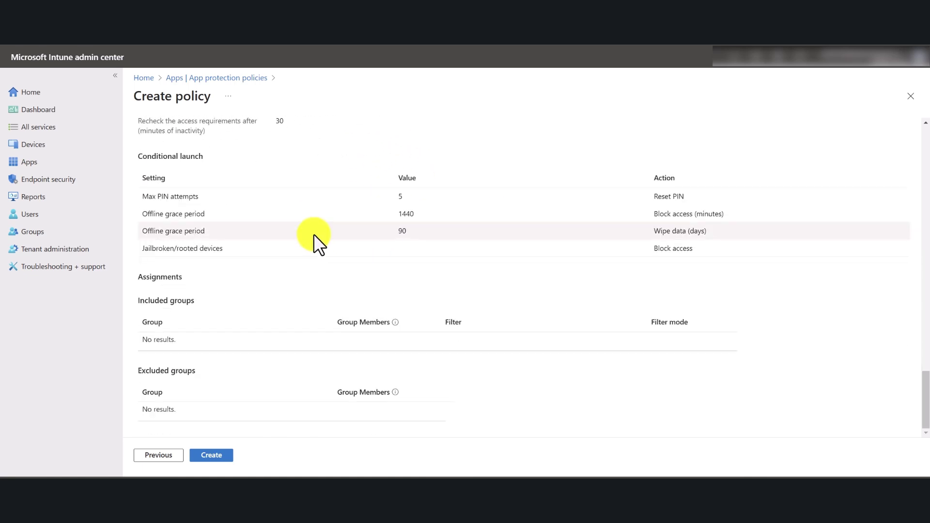
pyautogui.scroll(20, 313, 234)
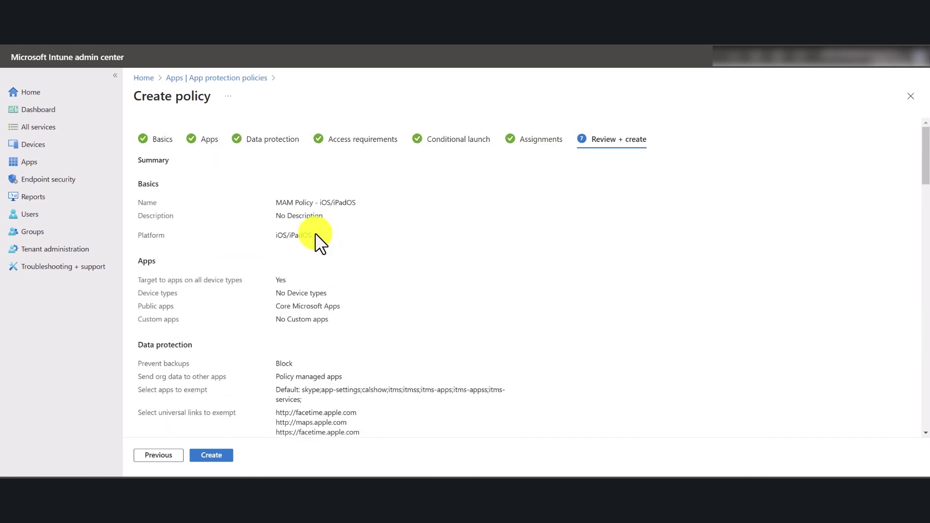
pyautogui.scroll(-20, 317, 242)
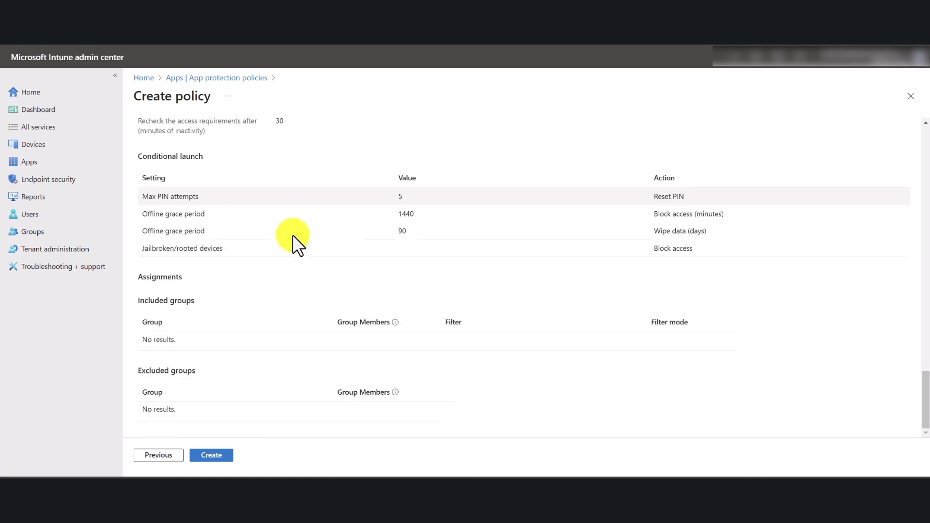
# - Create the 'MAM Policy - iOS/iPadOS' app protection policy from the Review + create page
pyautogui.click(212, 455)
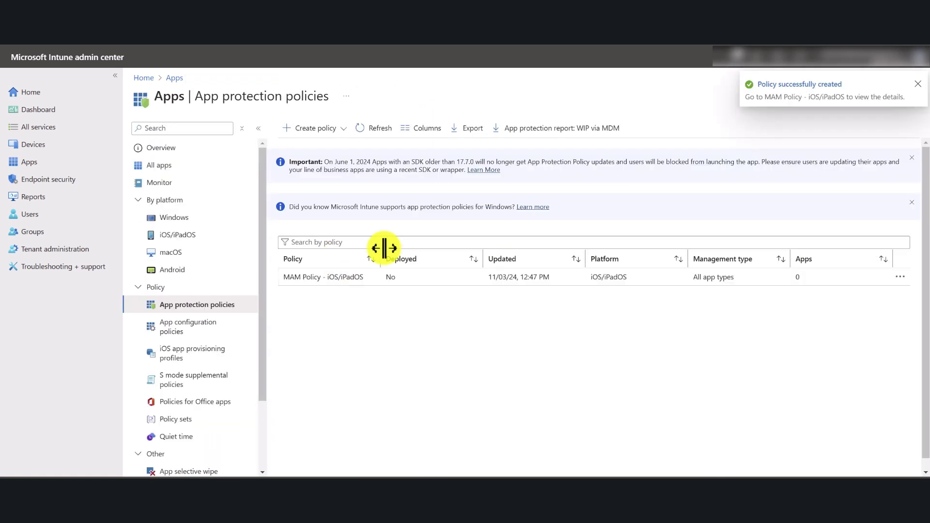